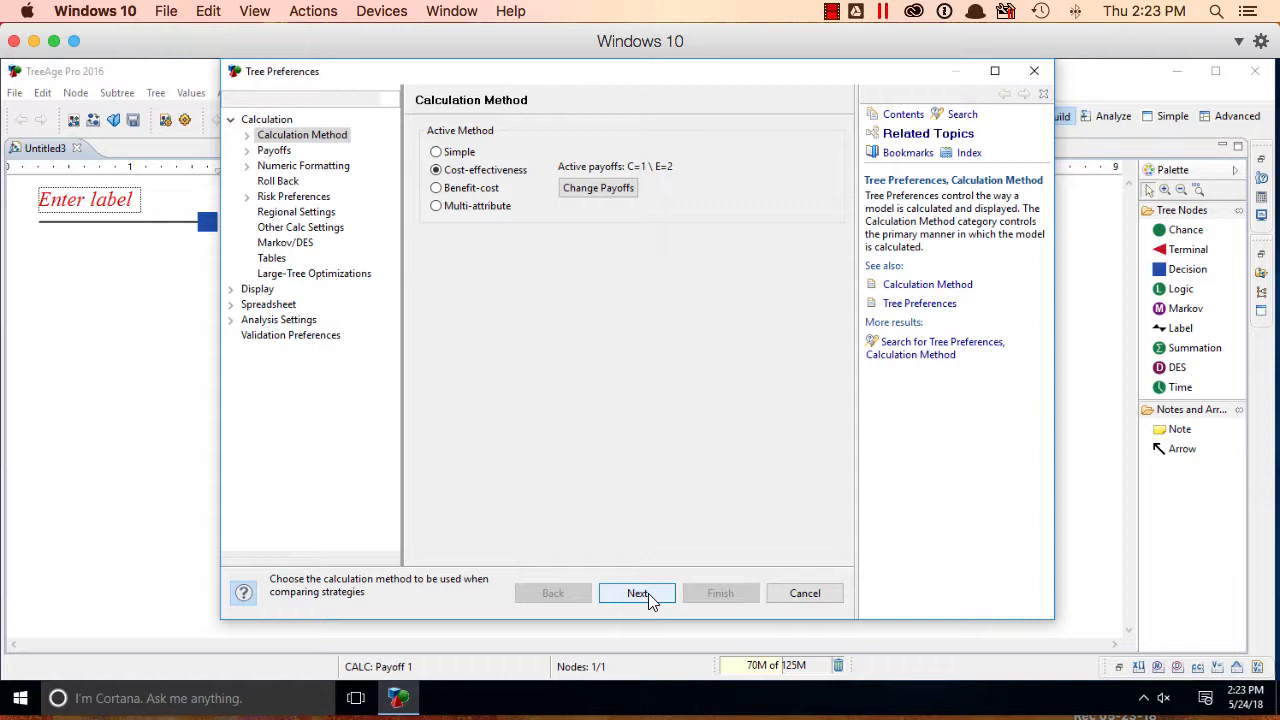
Set the cost-effectiveness willingness to pay to 50000 in the tree preferences
click(648, 597)
click(648, 597)
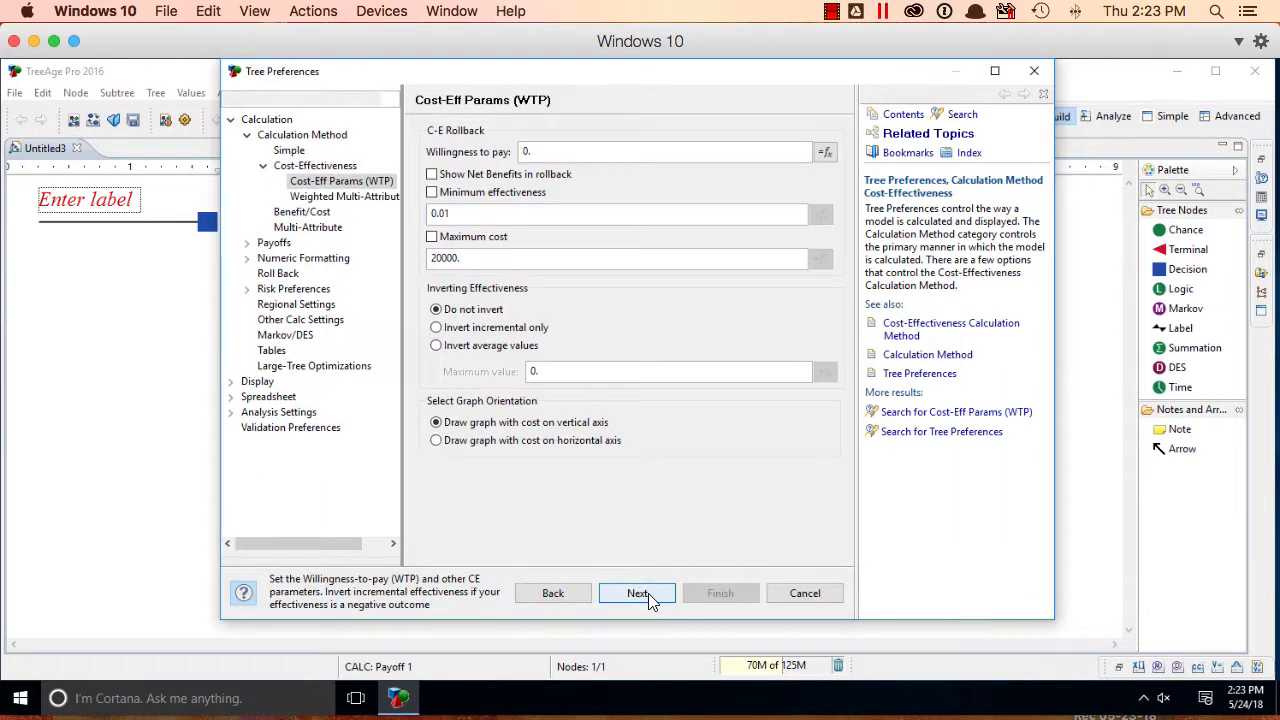
click(633, 149)
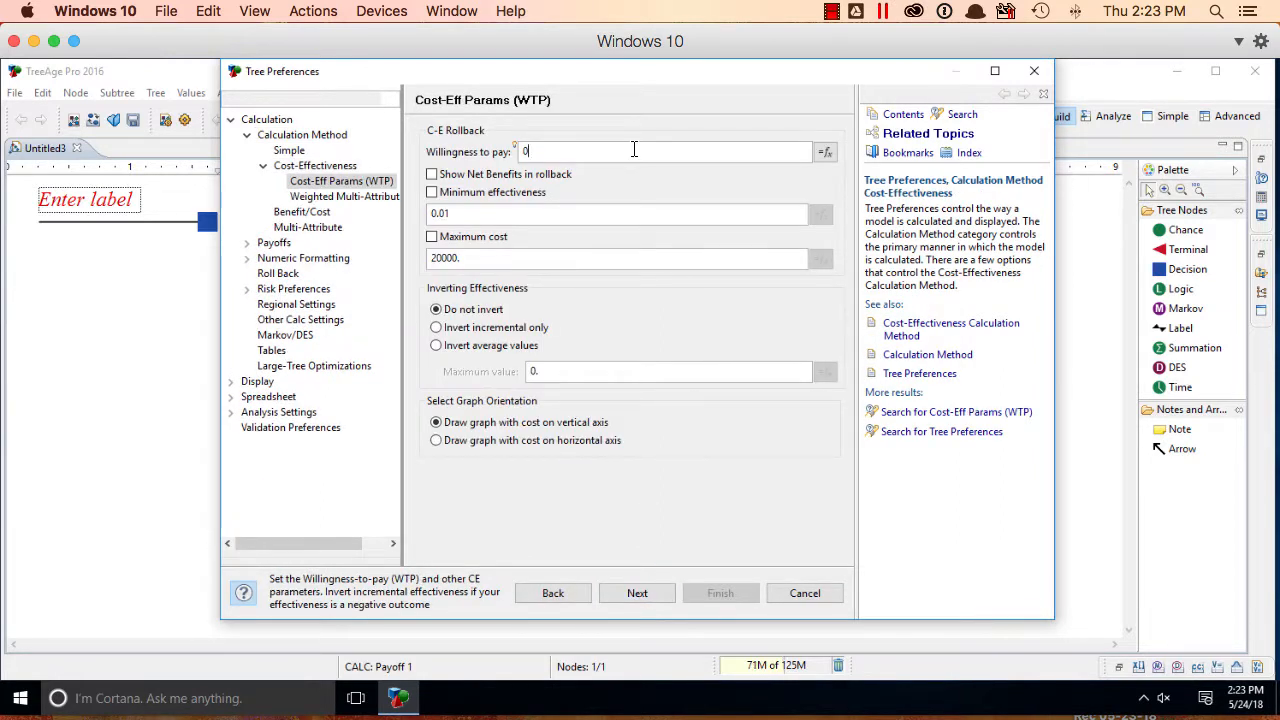
key(BackSpace)
text(50)
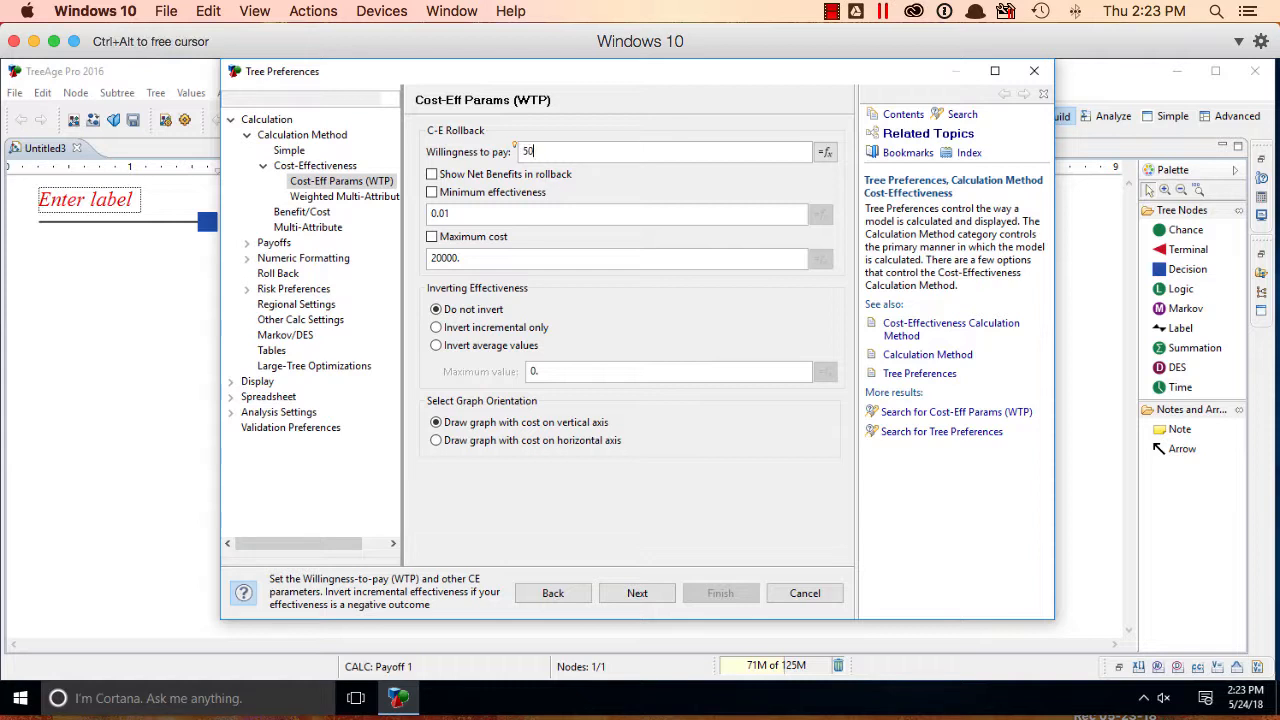
text(000)
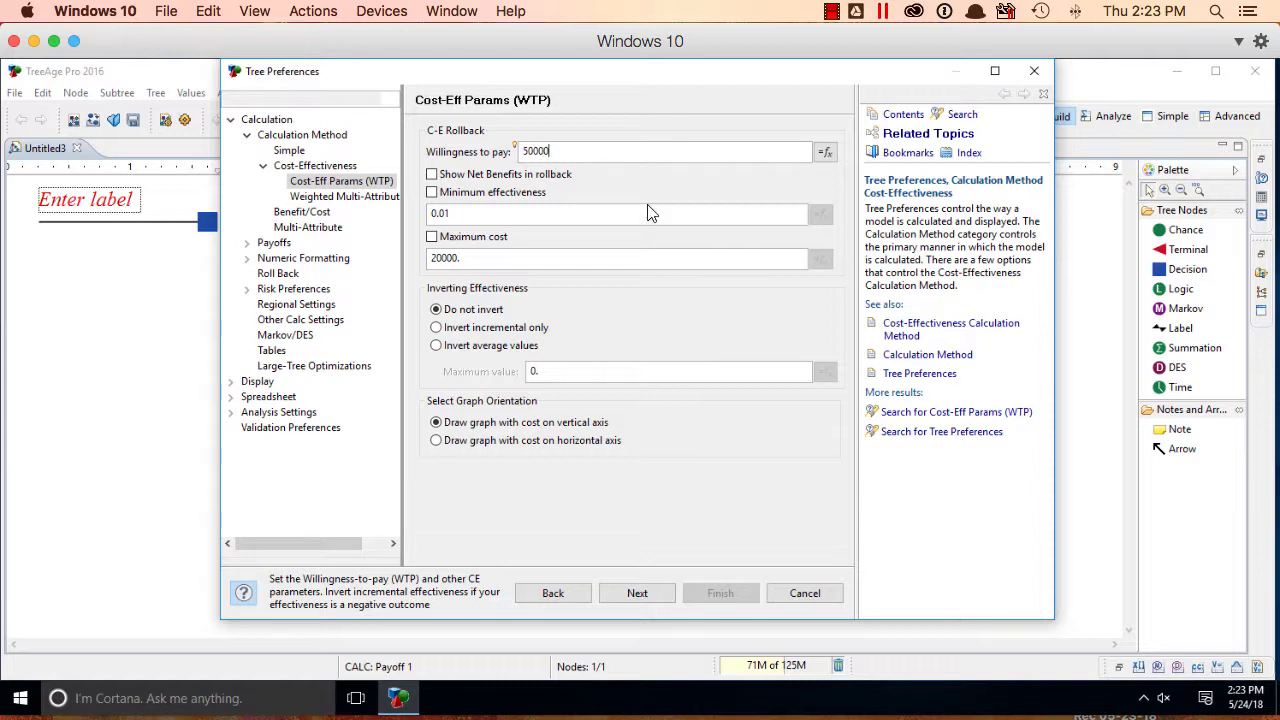
Enable custom payoff names, naming payoff 1 "cost ($)" and payoff 2 "effectiveness (QALY)"
click(637, 594)
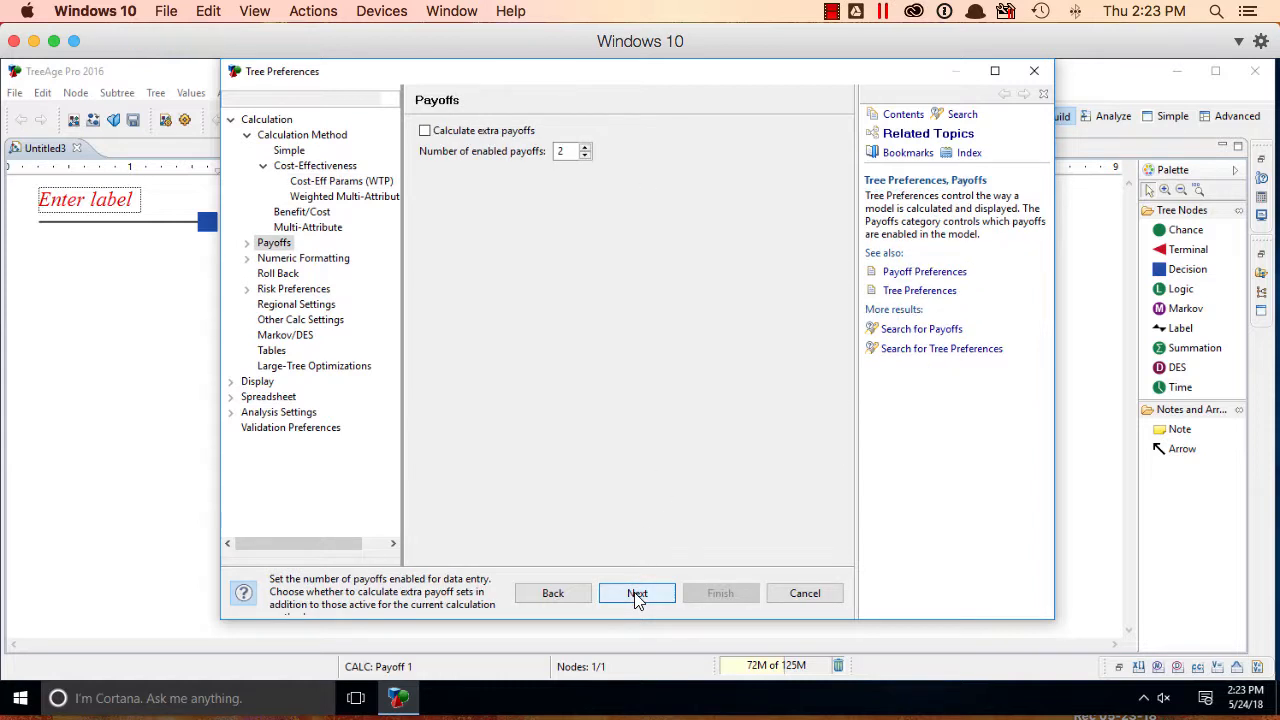
click(637, 594)
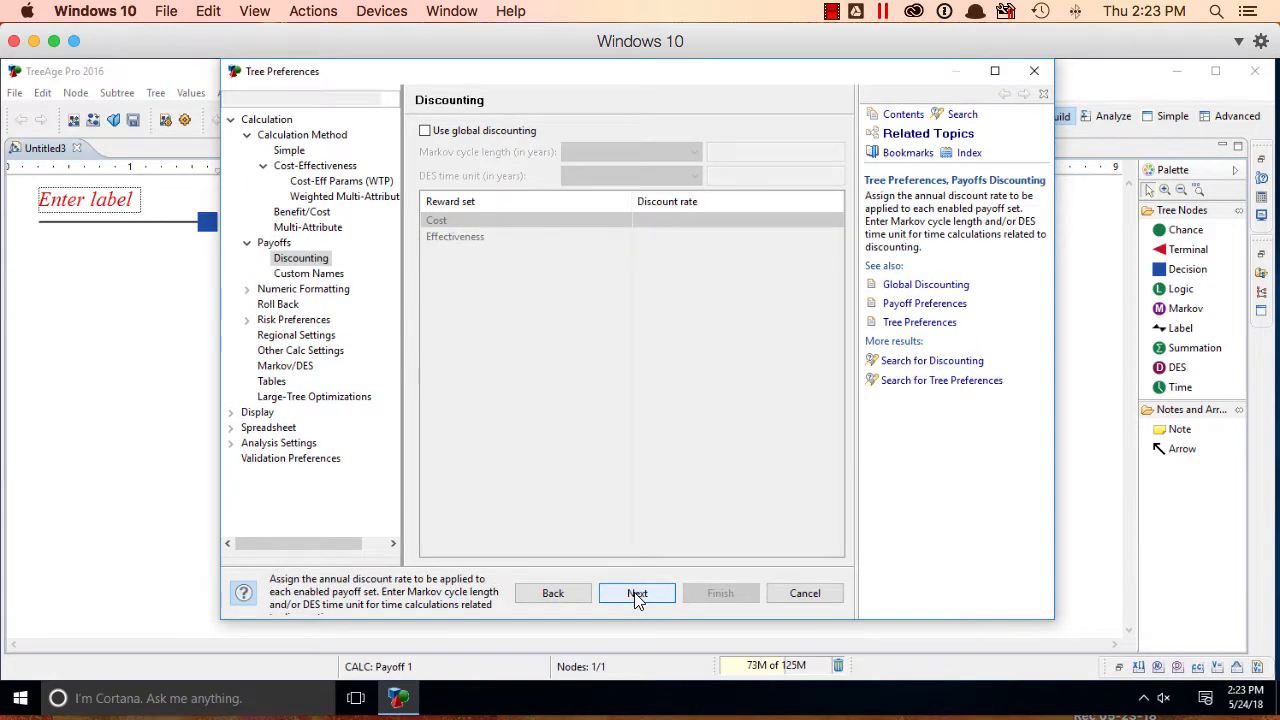
click(637, 594)
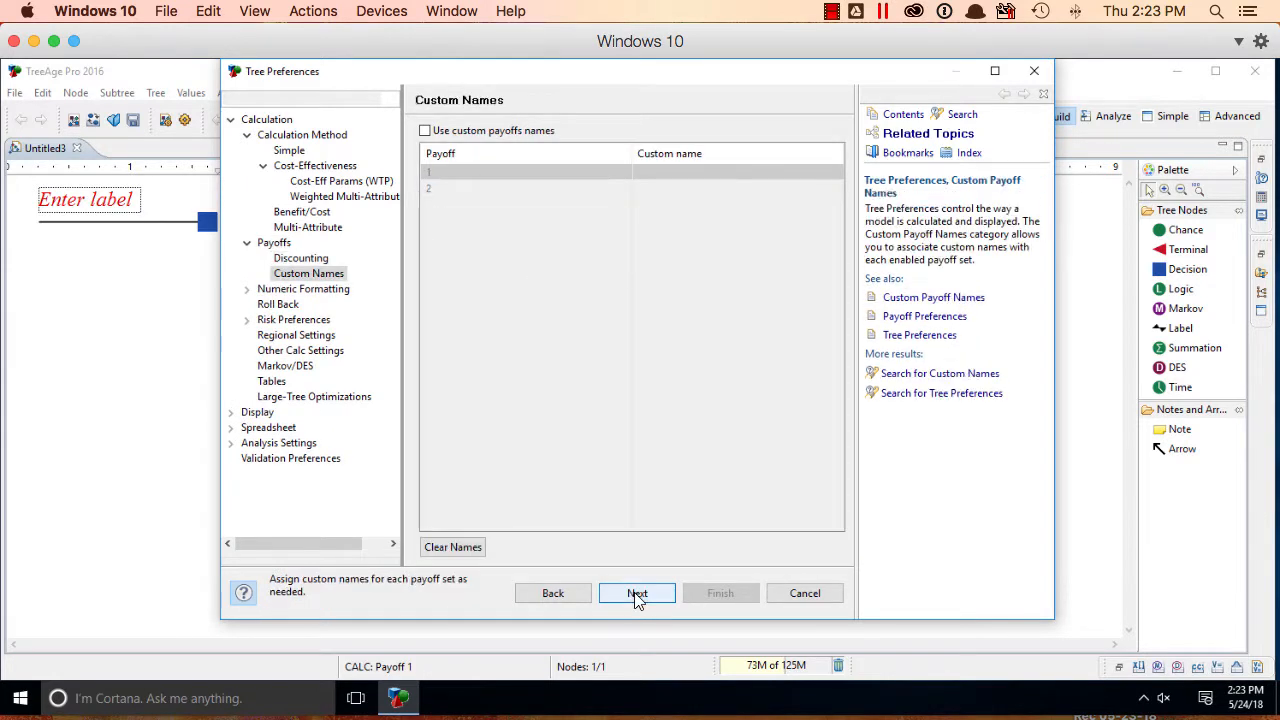
click(540, 134)
text(cost ()
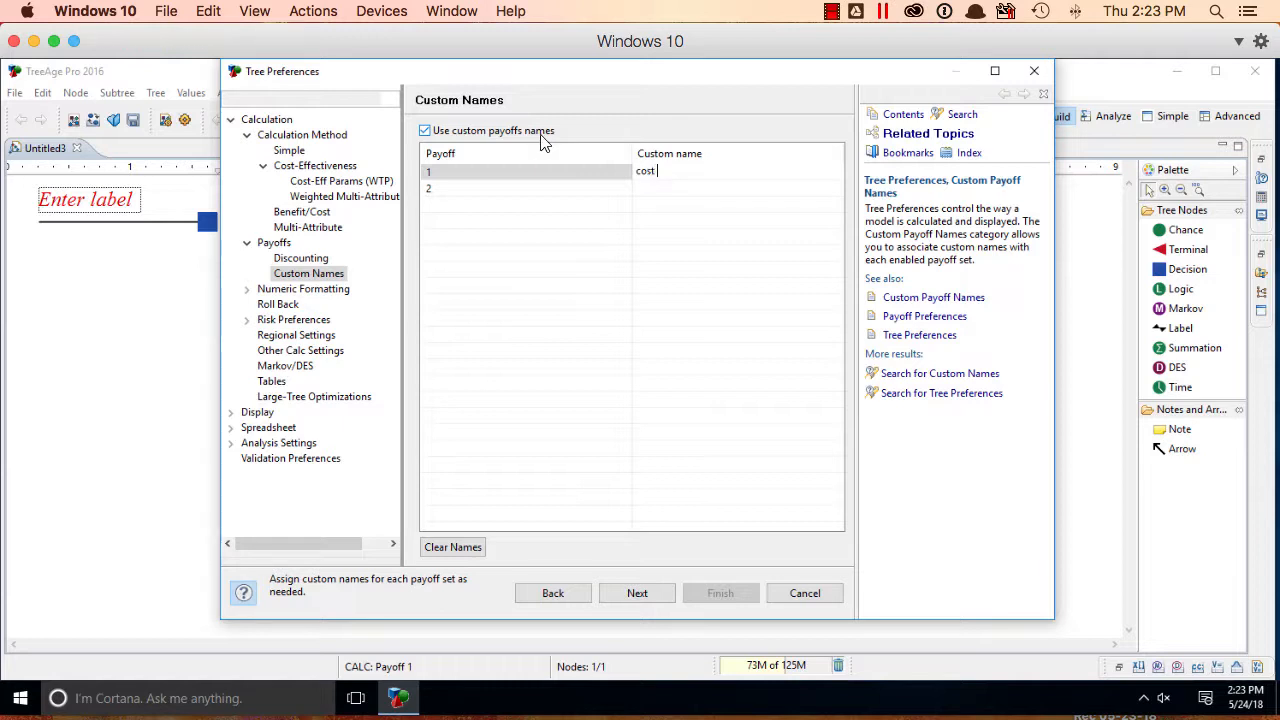
text($))
key(Tab)
text(effec)
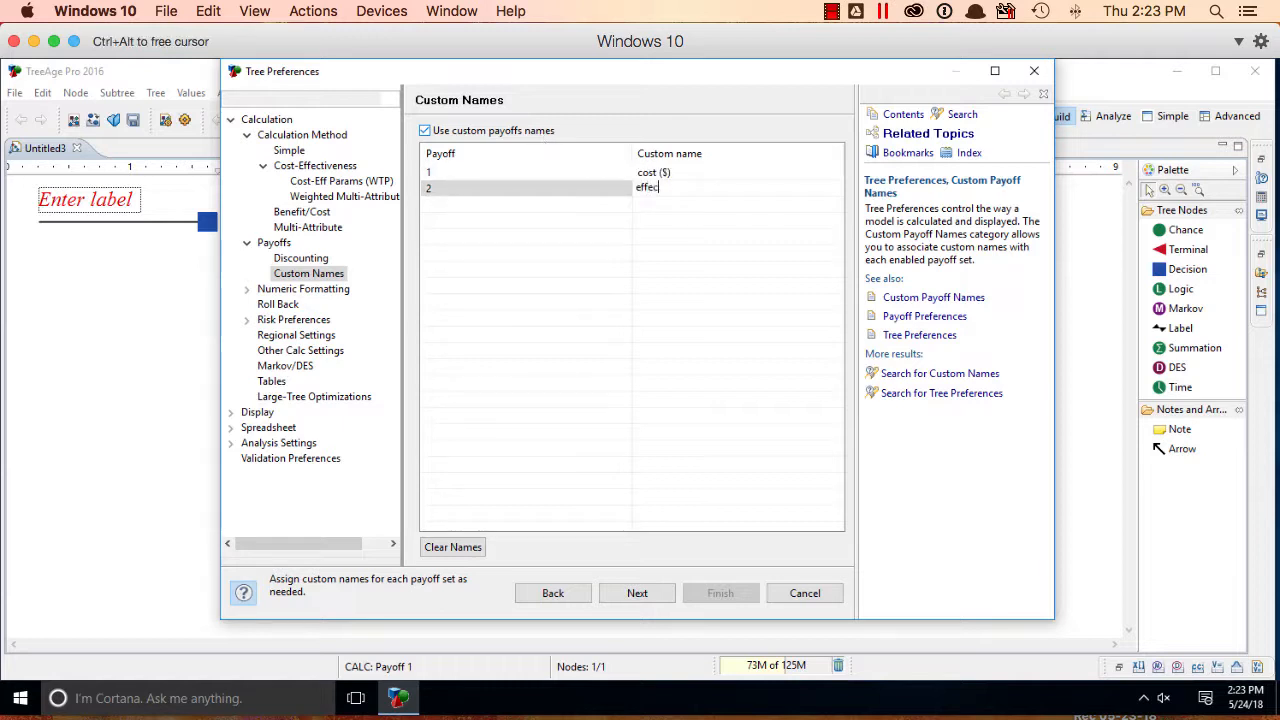
text(tiveness (QALY))
key(Return)
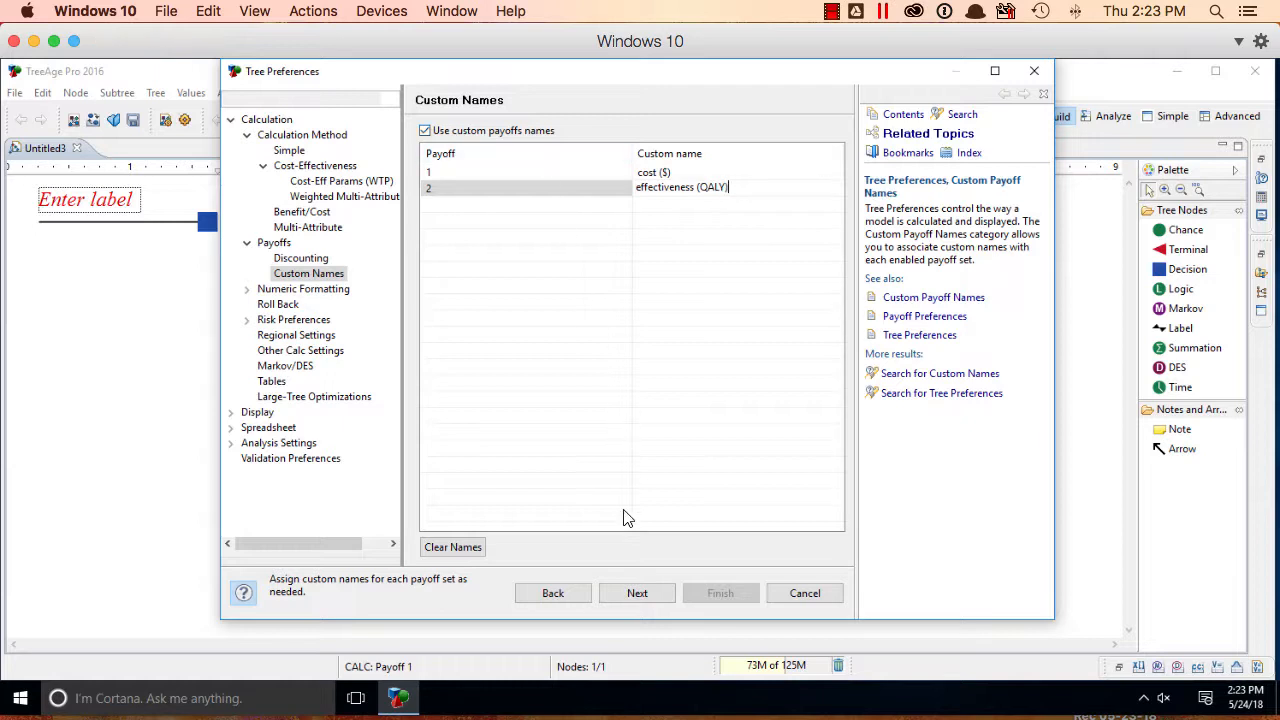
Format the cost units as Currency and give effectiveness the custom suffix QALY, then finish the tree preferences
click(638, 597)
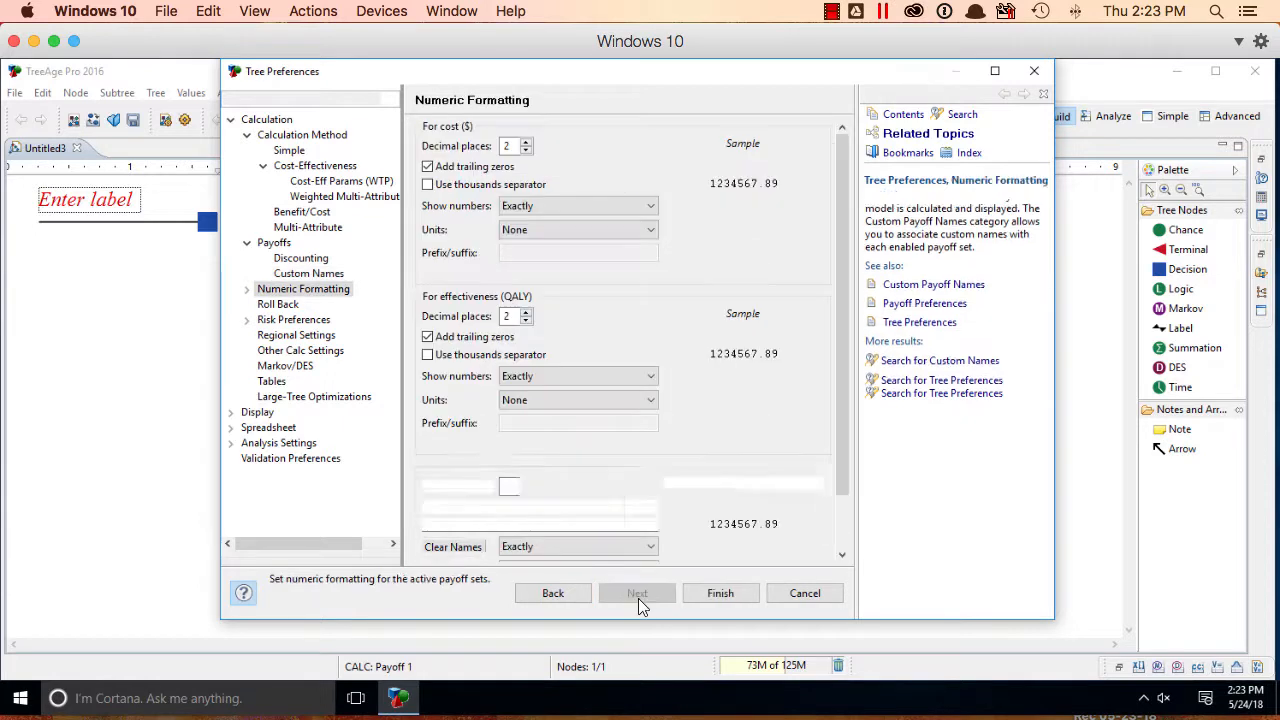
click(586, 231)
click(595, 256)
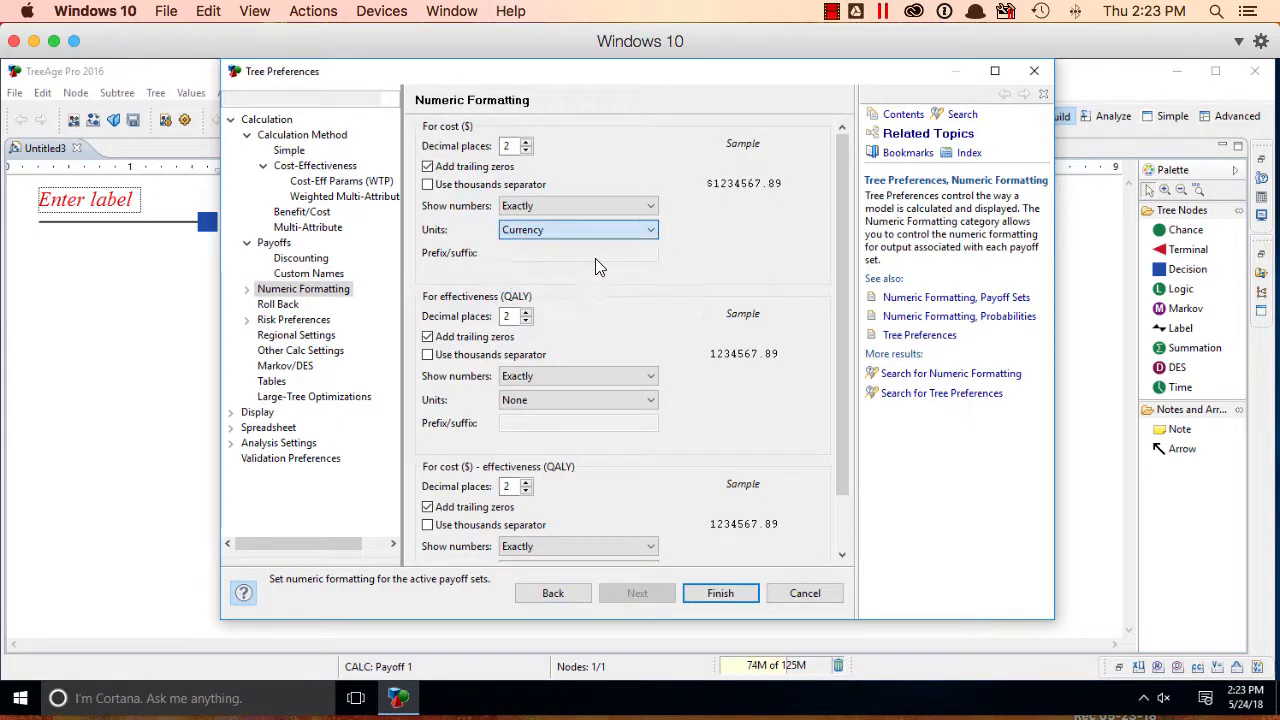
click(575, 399)
click(567, 453)
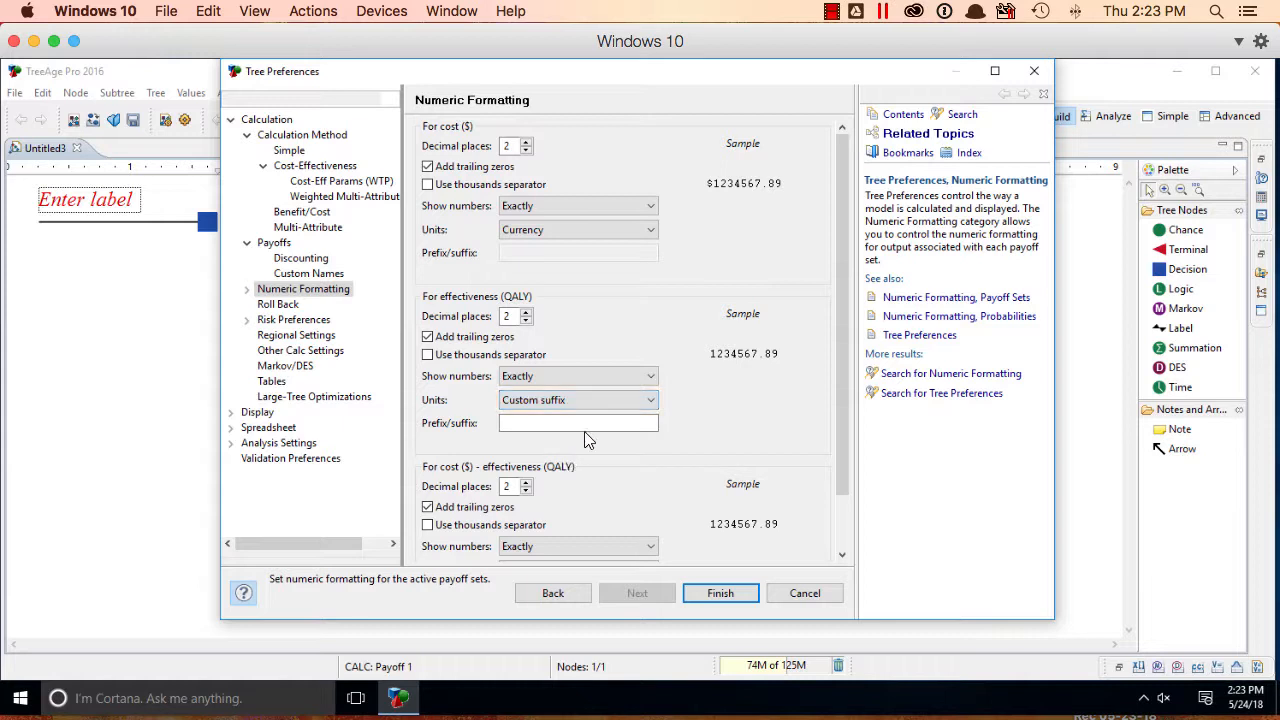
click(593, 422)
text(QA)
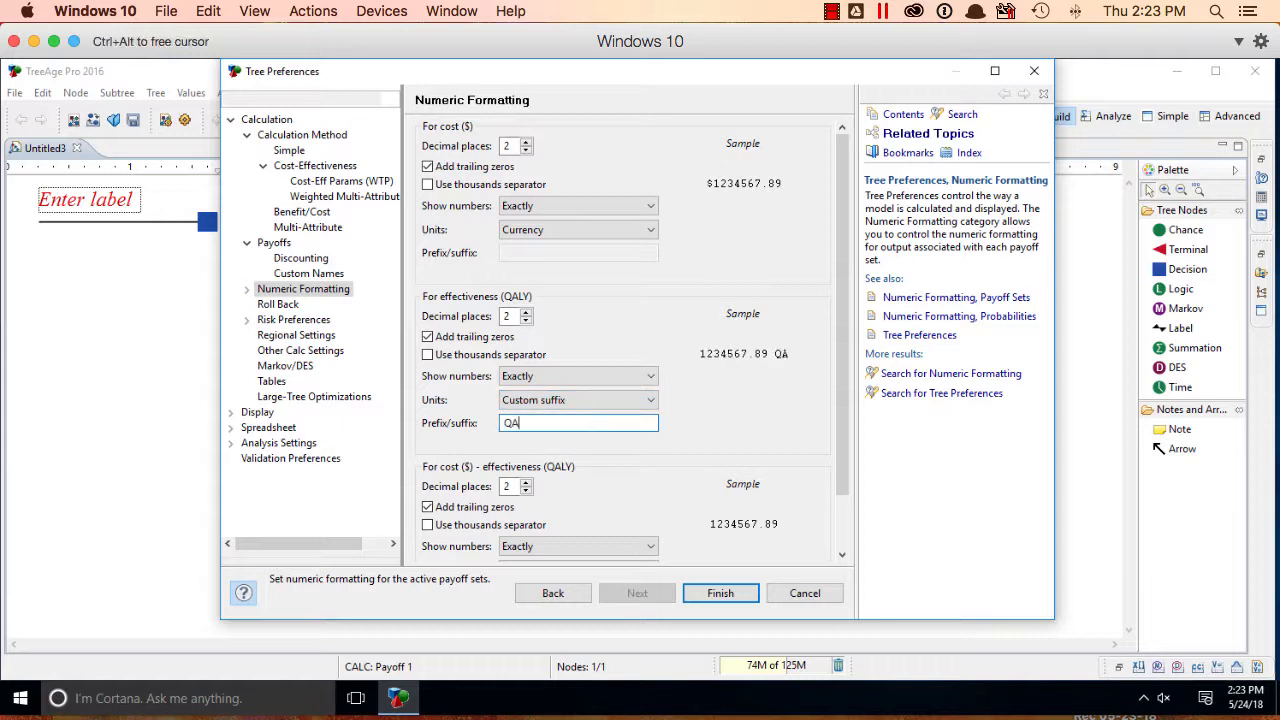
text(LY)
click(728, 595)
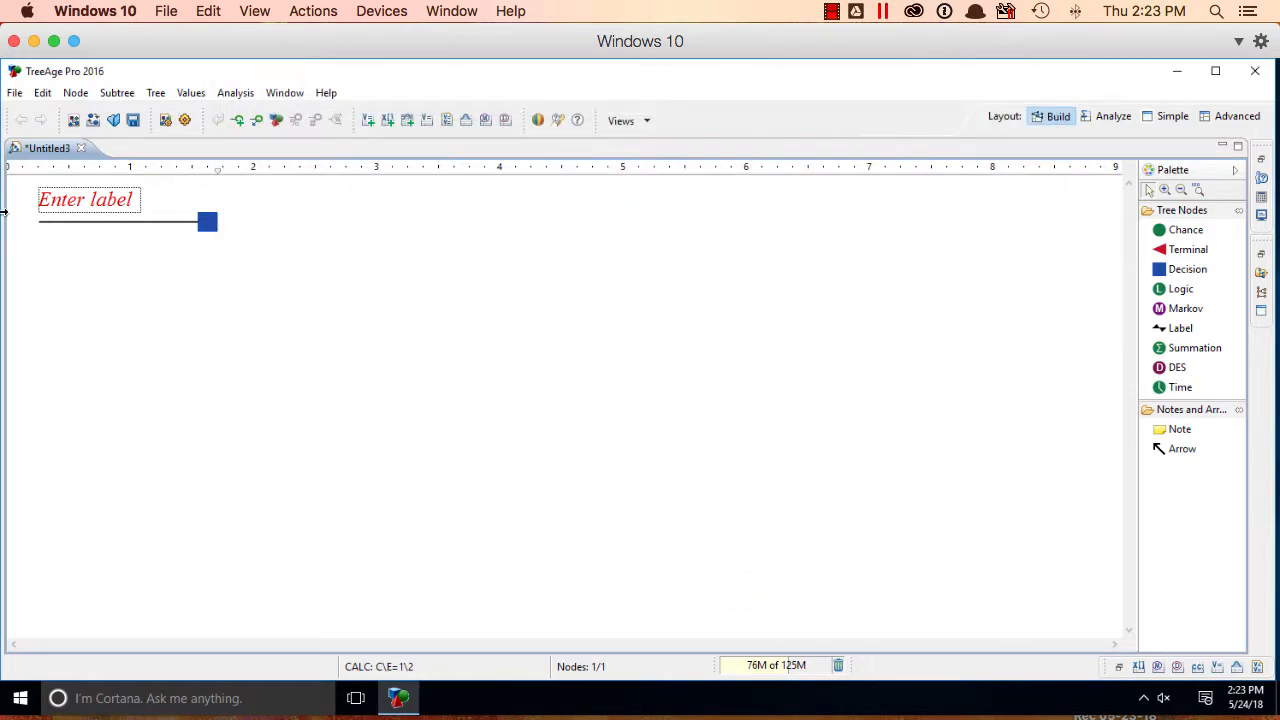
Label the root decision node "choose"
click(94, 200)
text(choose)
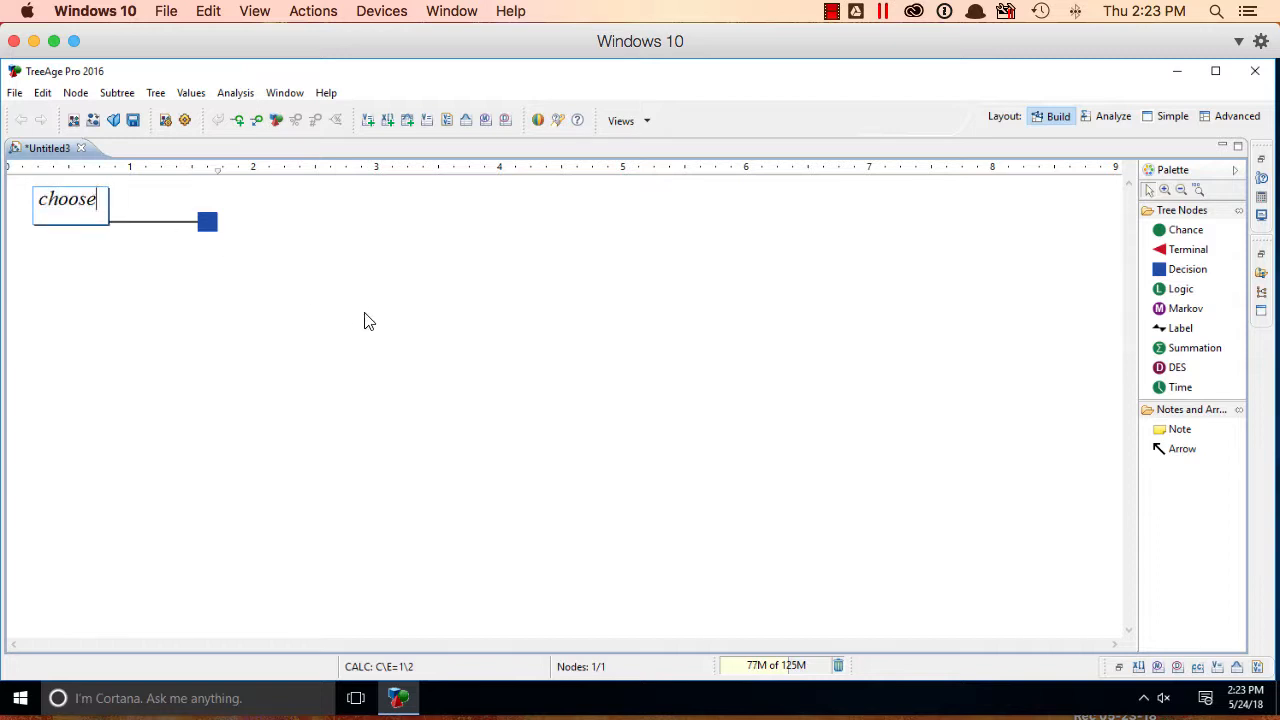
click(452, 372)
Add two terminal node branches to the choose decision node, accepting their payoffs without entering values
click(1192, 252)
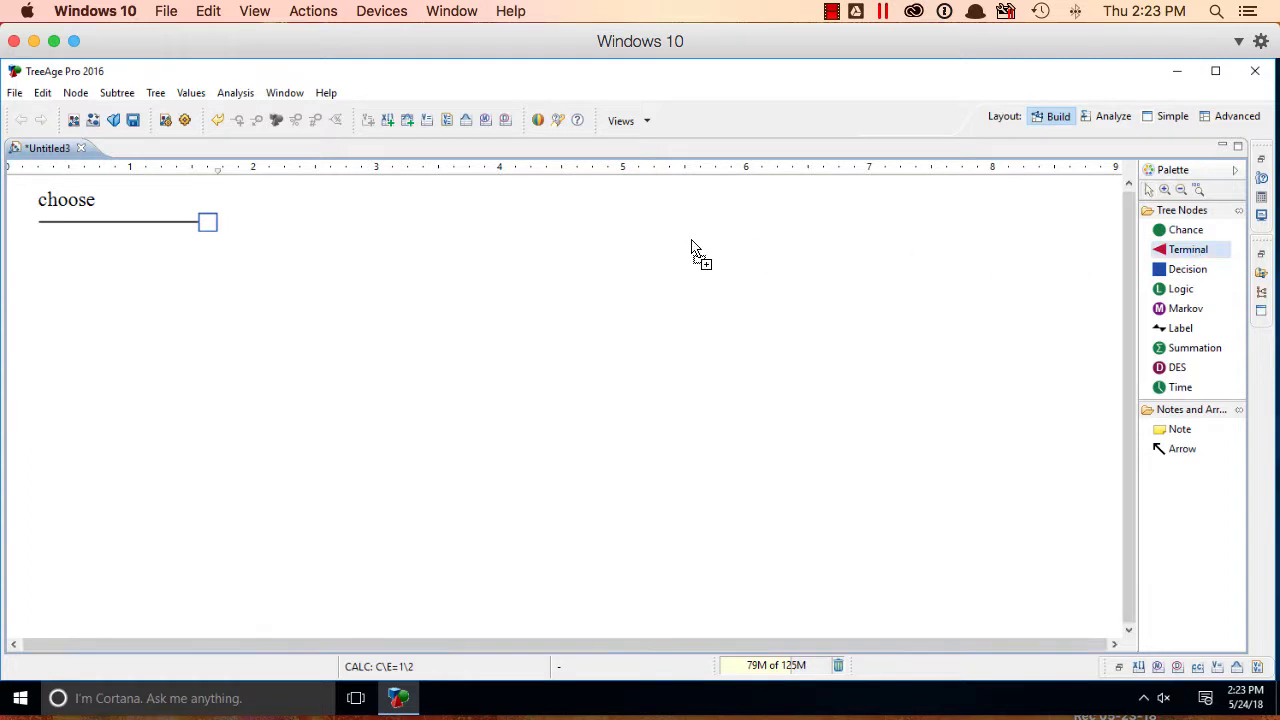
click(263, 237)
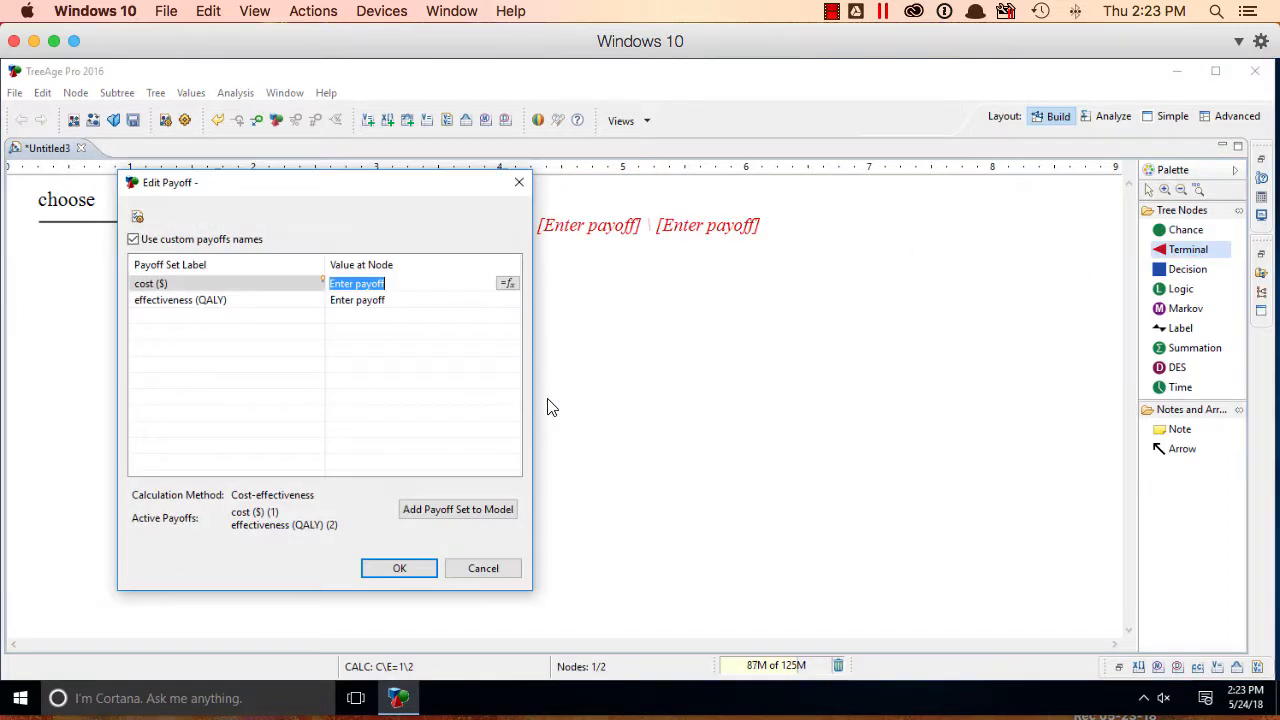
click(402, 570)
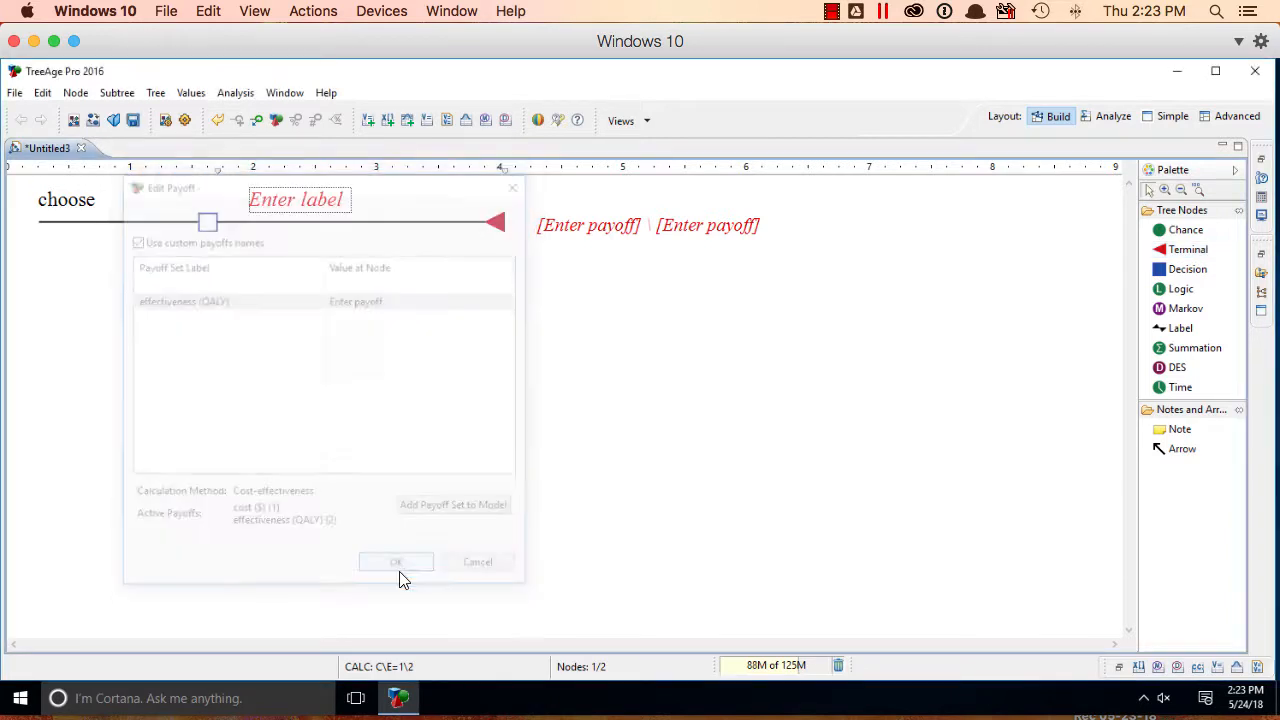
click(1190, 250)
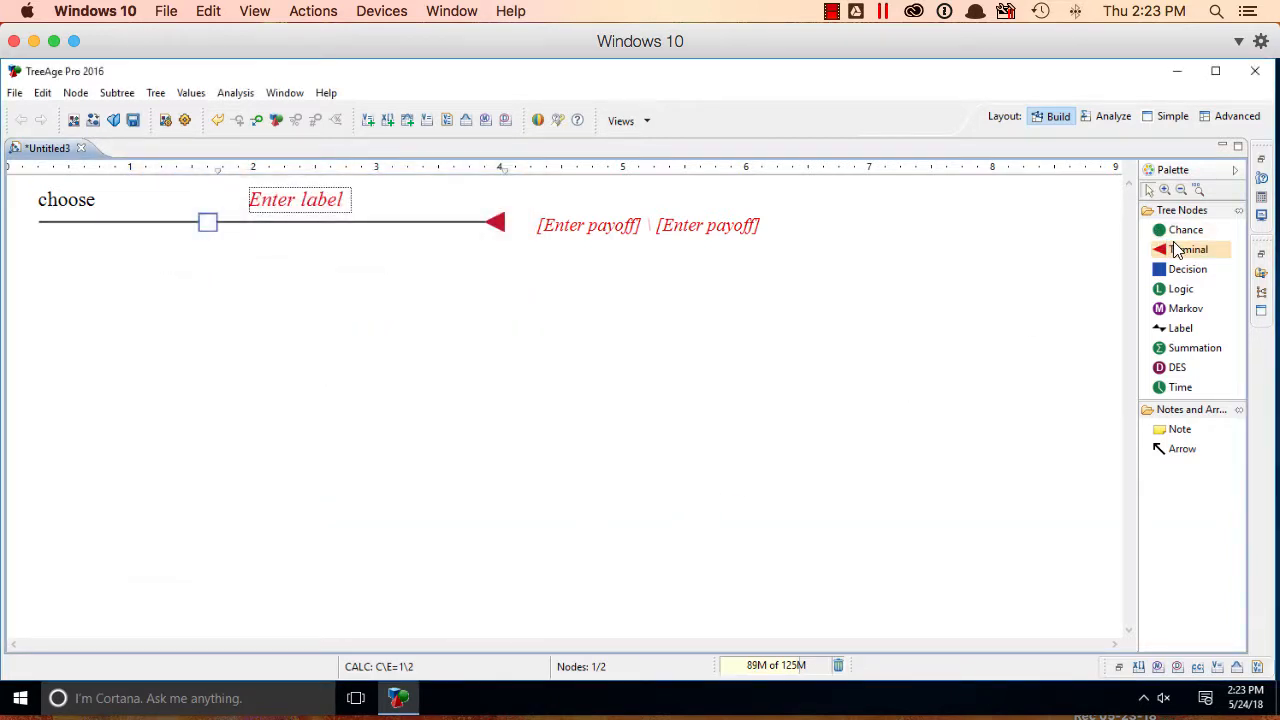
click(338, 233)
click(290, 483)
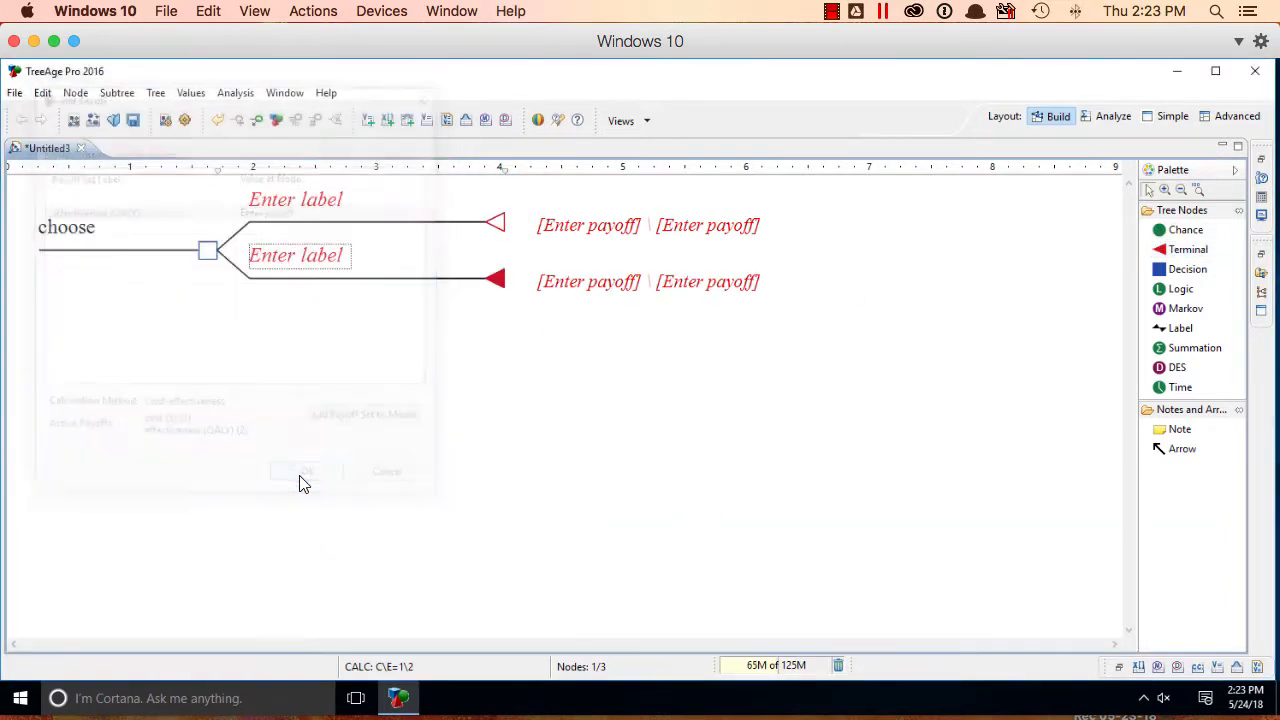
Select the choose decision node and show the Variable Properties view
click(208, 250)
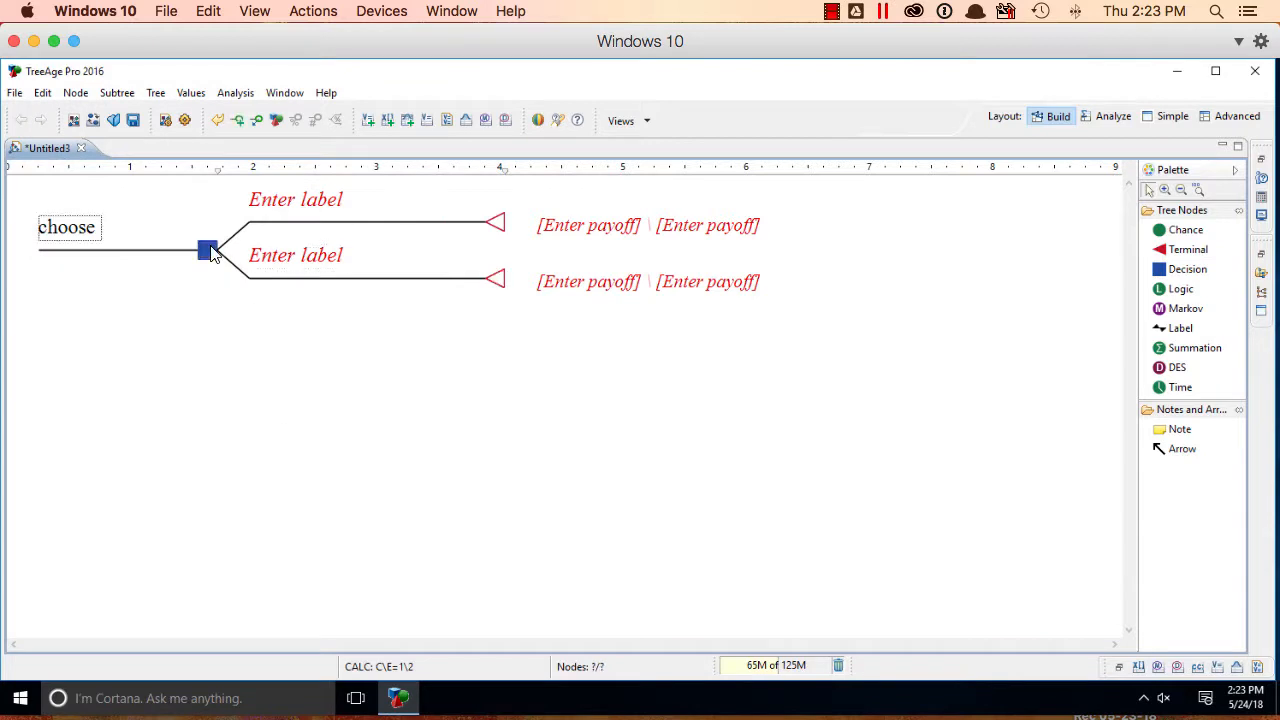
click(285, 92)
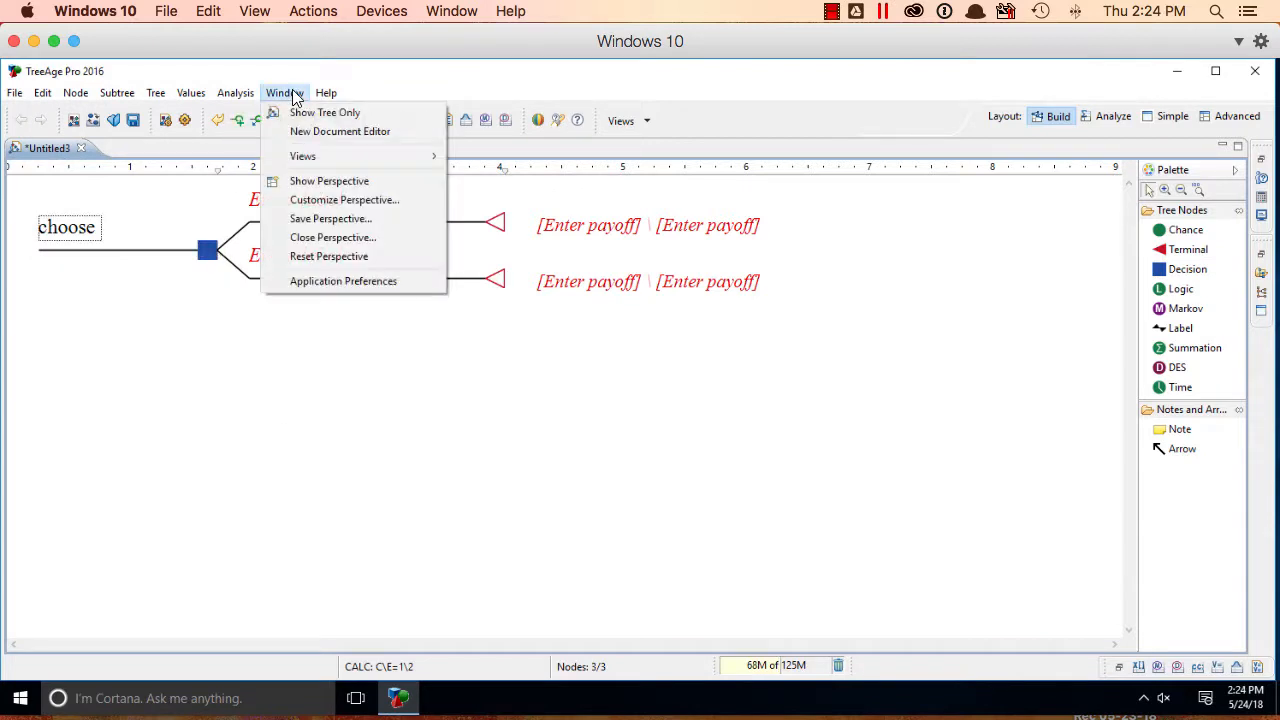
mouse_move(429, 156)
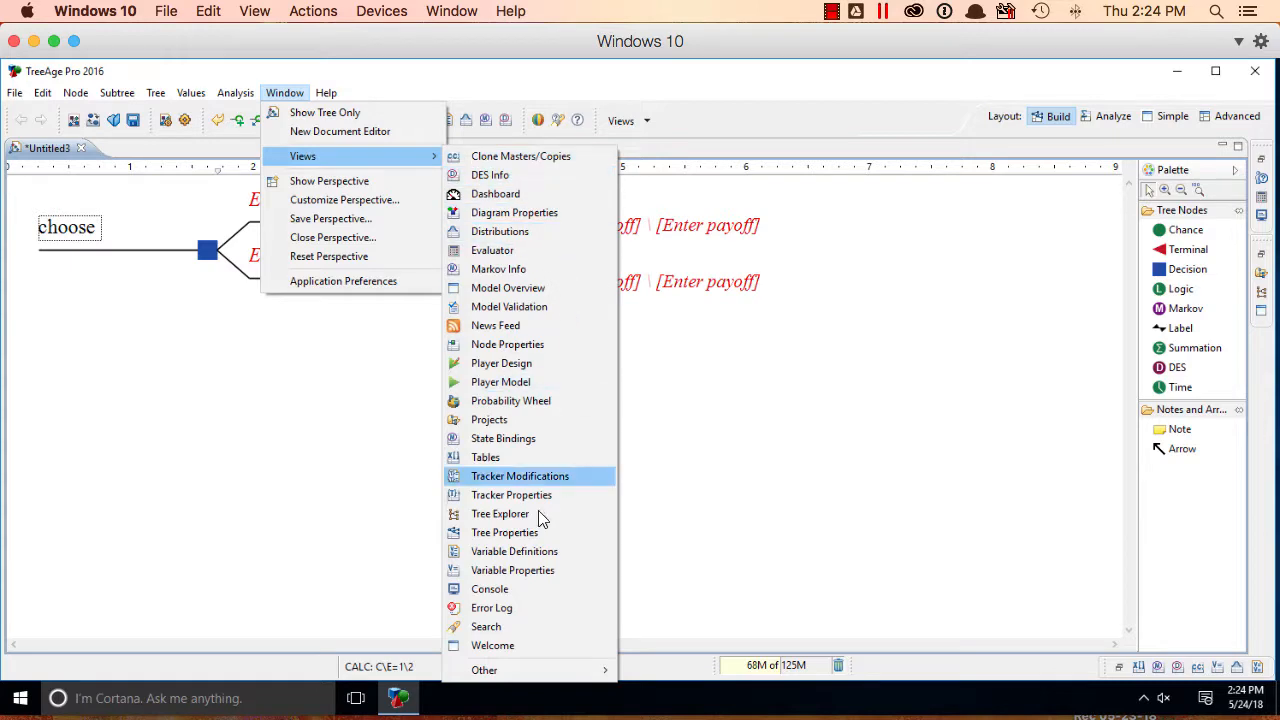
click(534, 576)
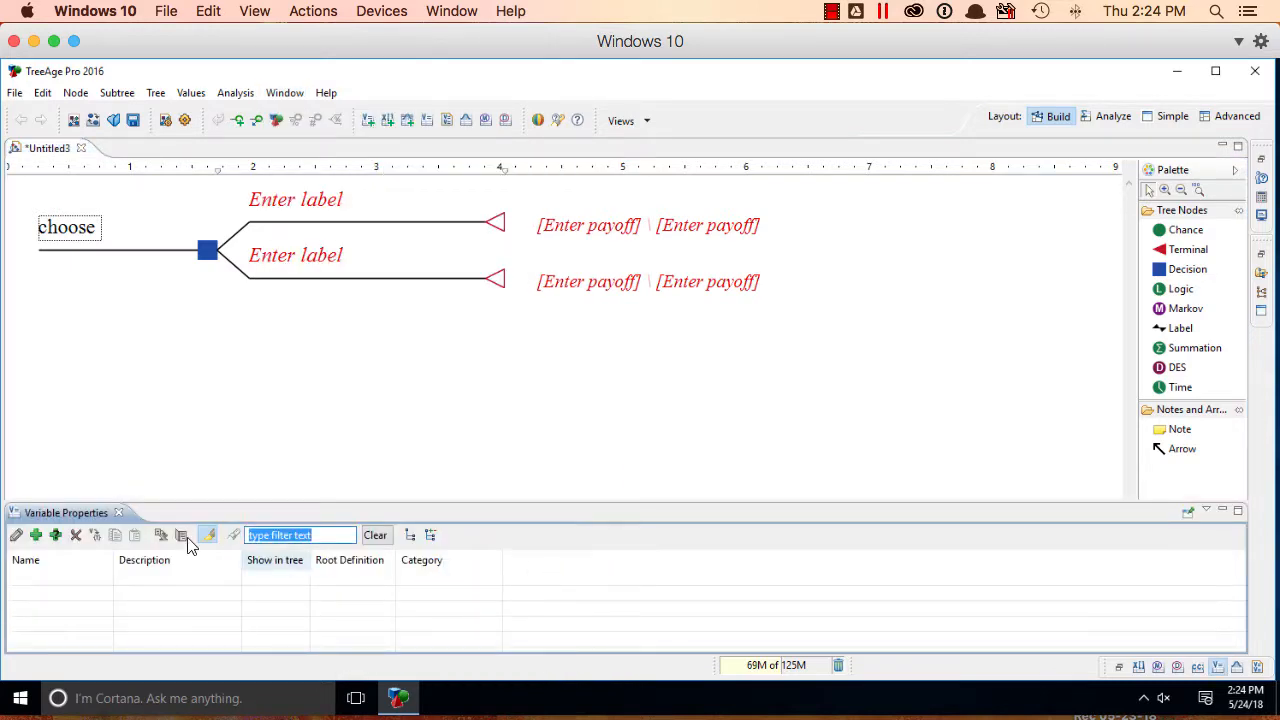
Add a variable named cost with a root definition of 45000
click(35, 536)
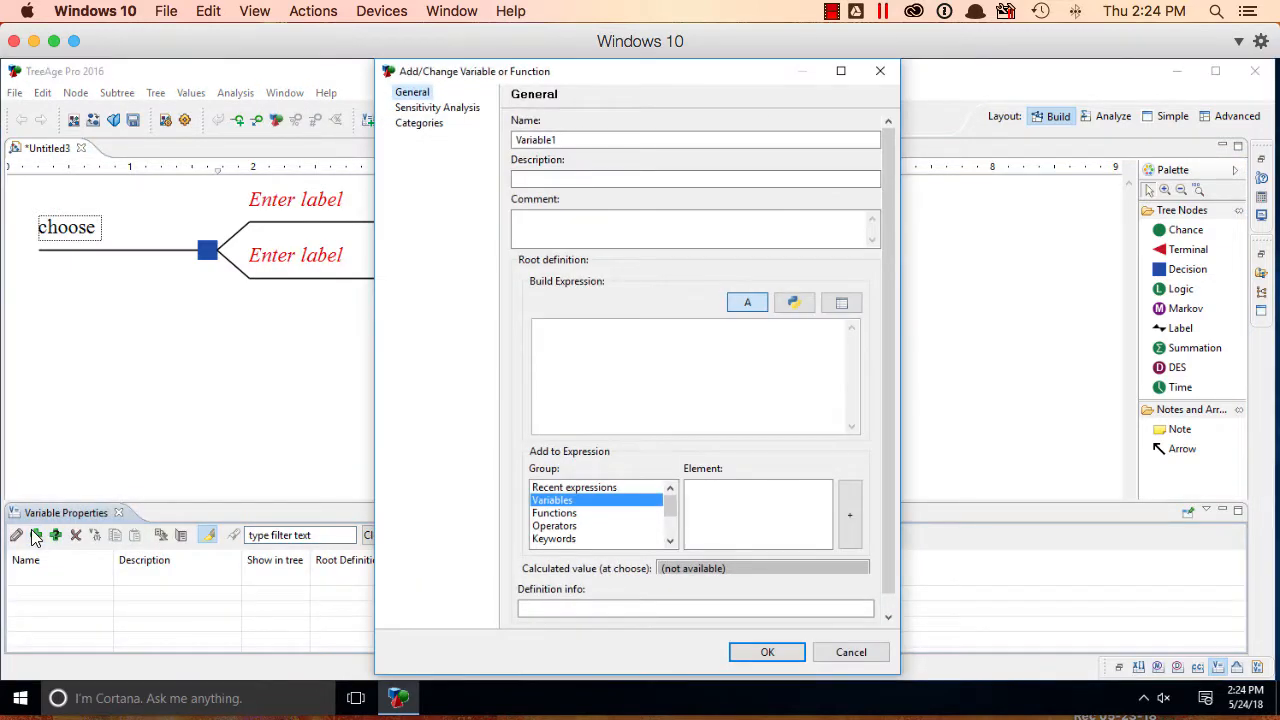
click(590, 133)
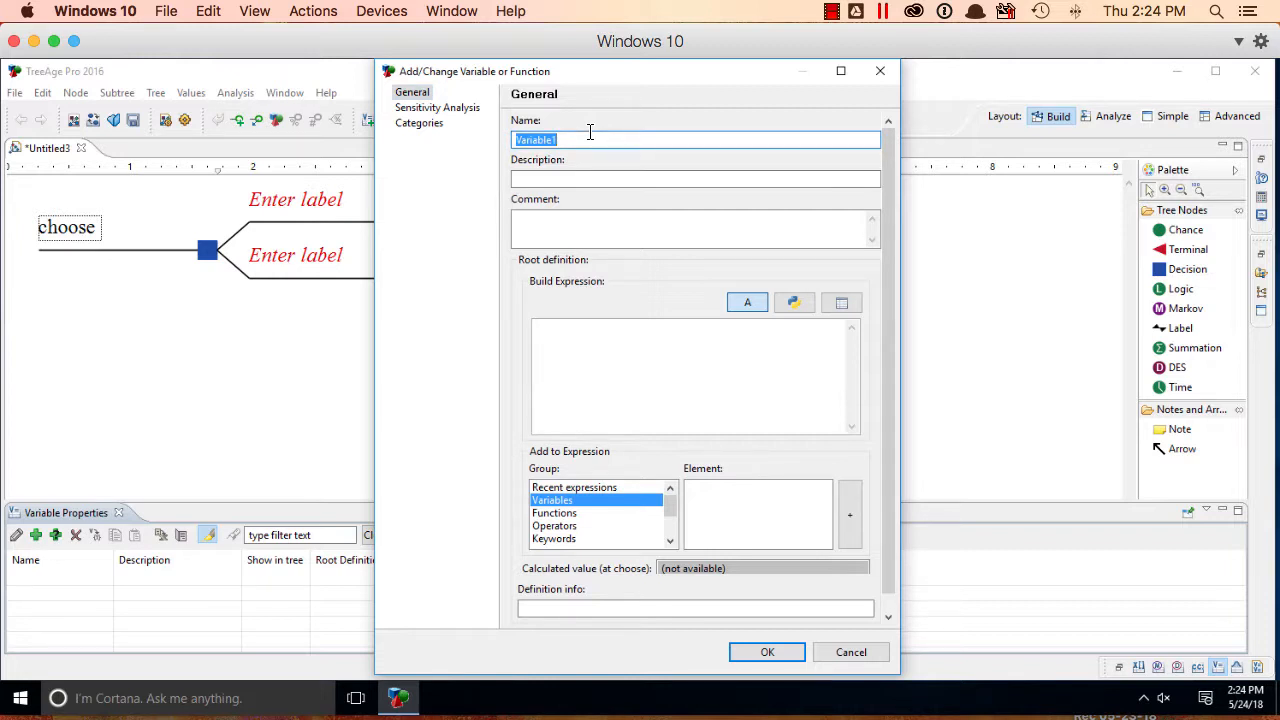
text(cost)
click(661, 338)
text(45000)
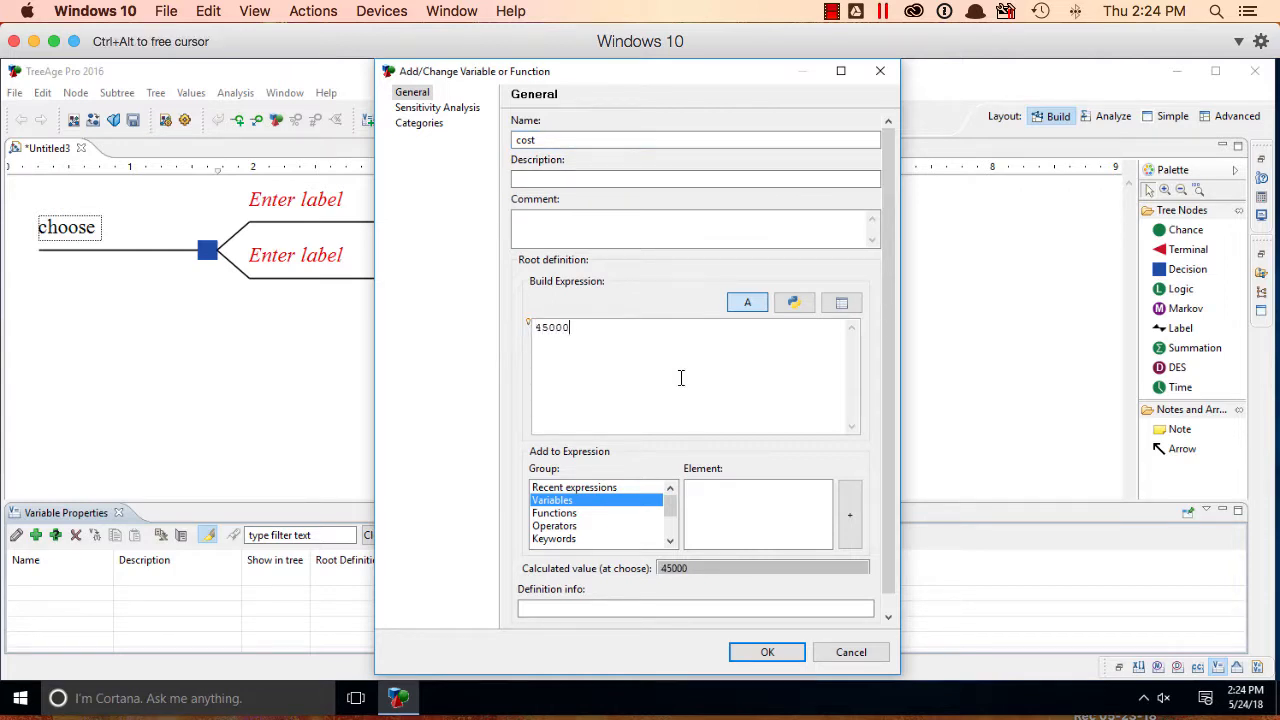
click(767, 652)
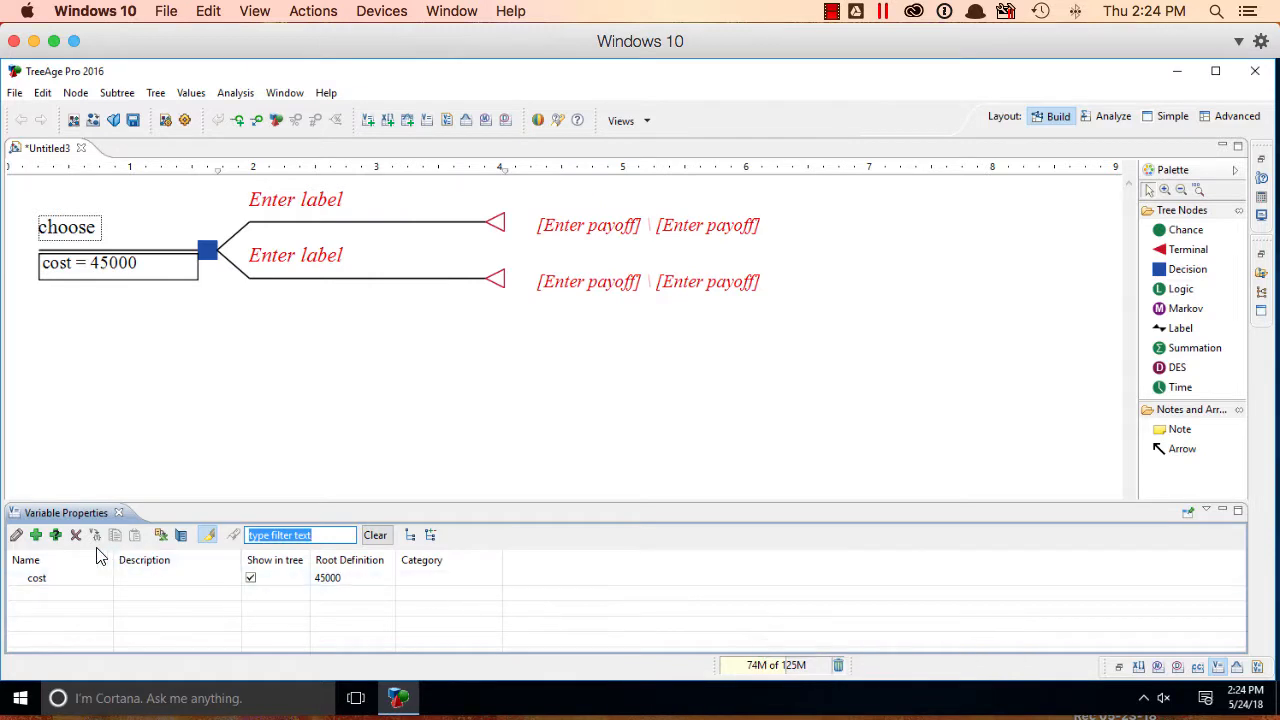
Add a variable named QALY with a root definition of 1
click(35, 535)
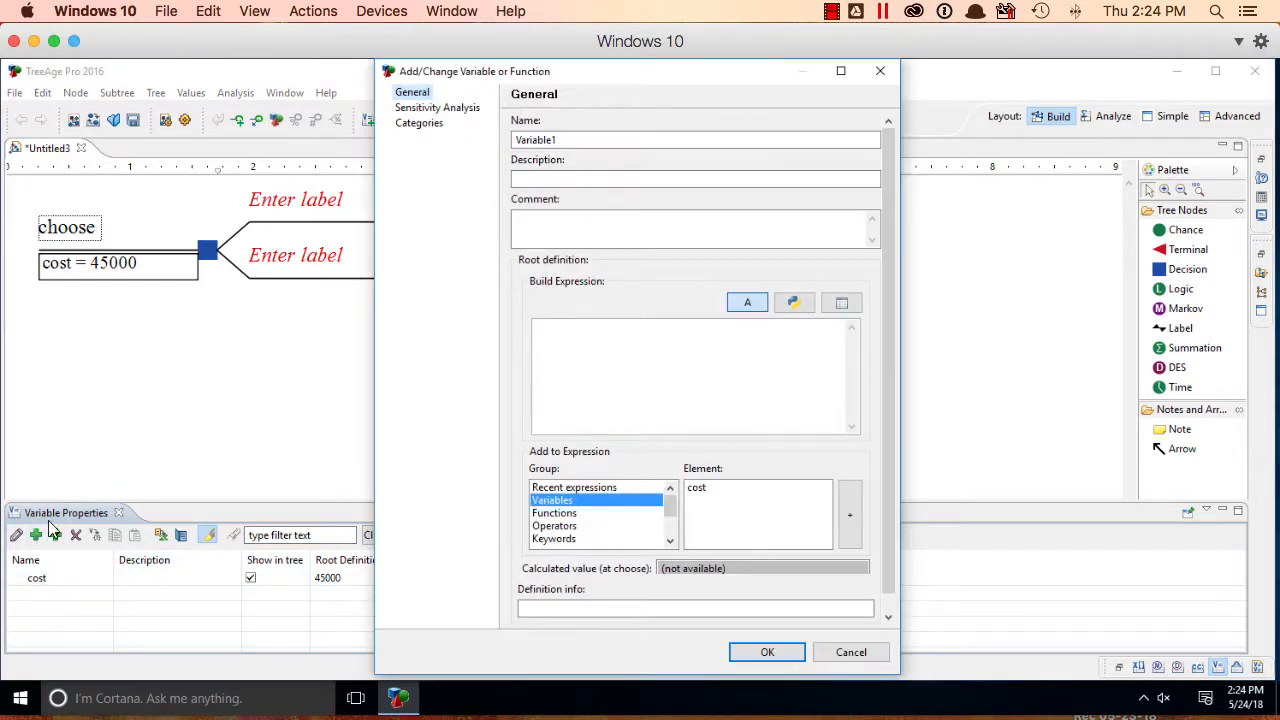
double_click(635, 138)
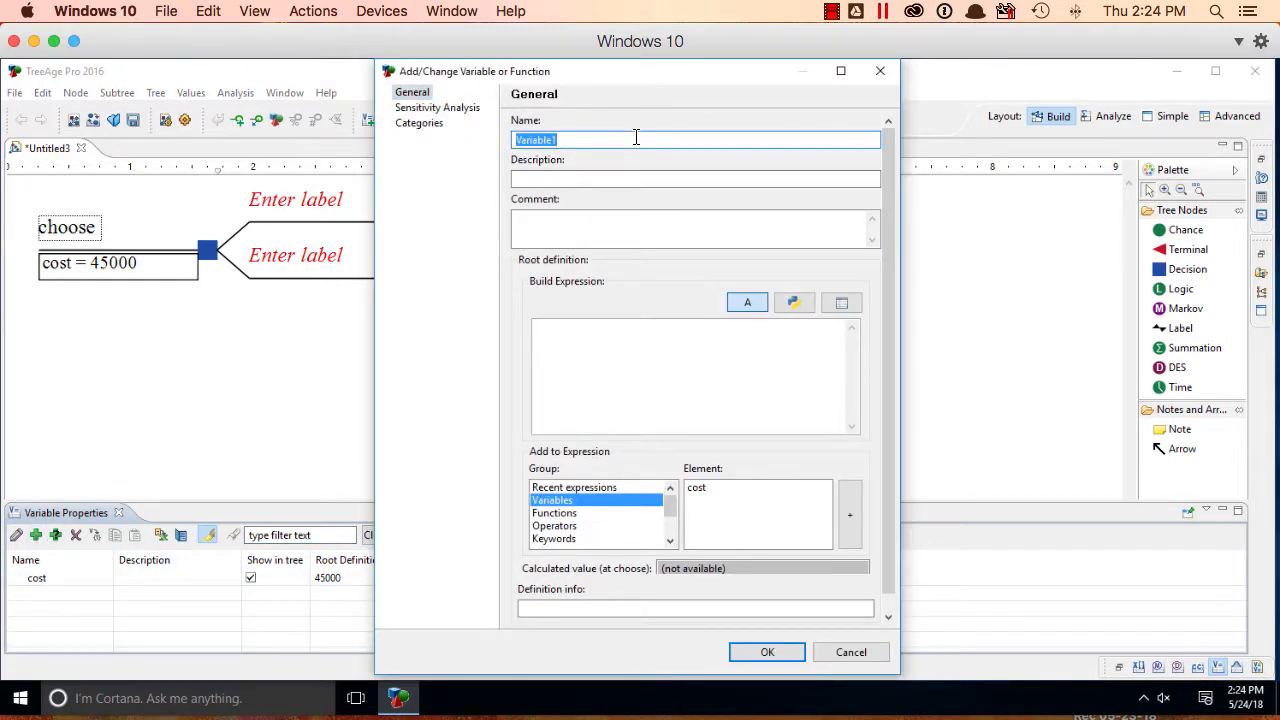
text(QALY)
click(756, 416)
text(1)
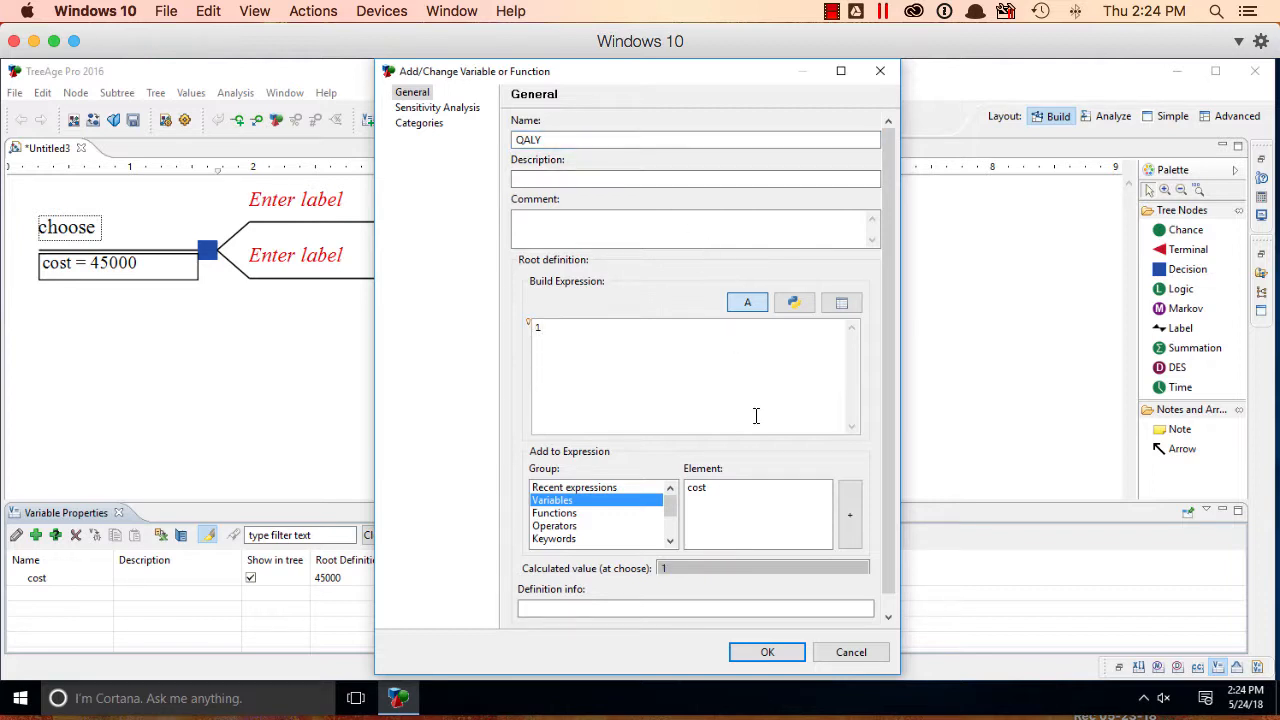
click(770, 652)
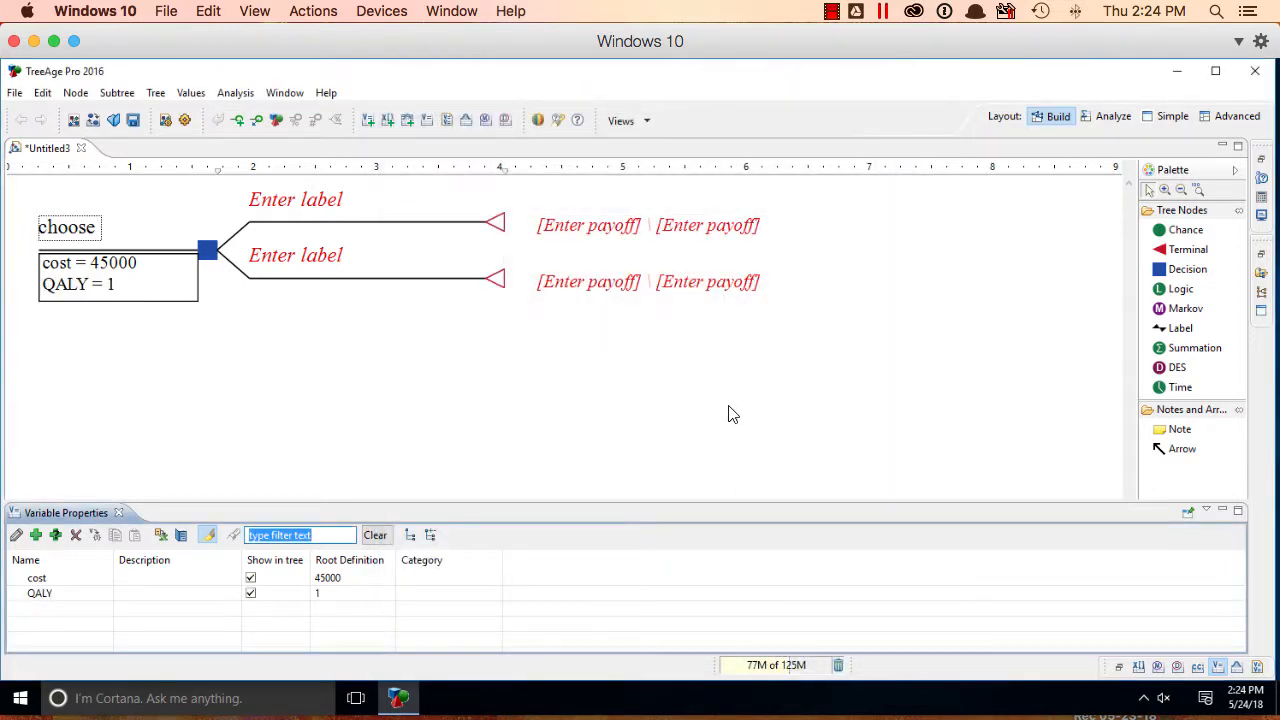
Label the upper terminal branch "navigator"
click(728, 406)
click(282, 196)
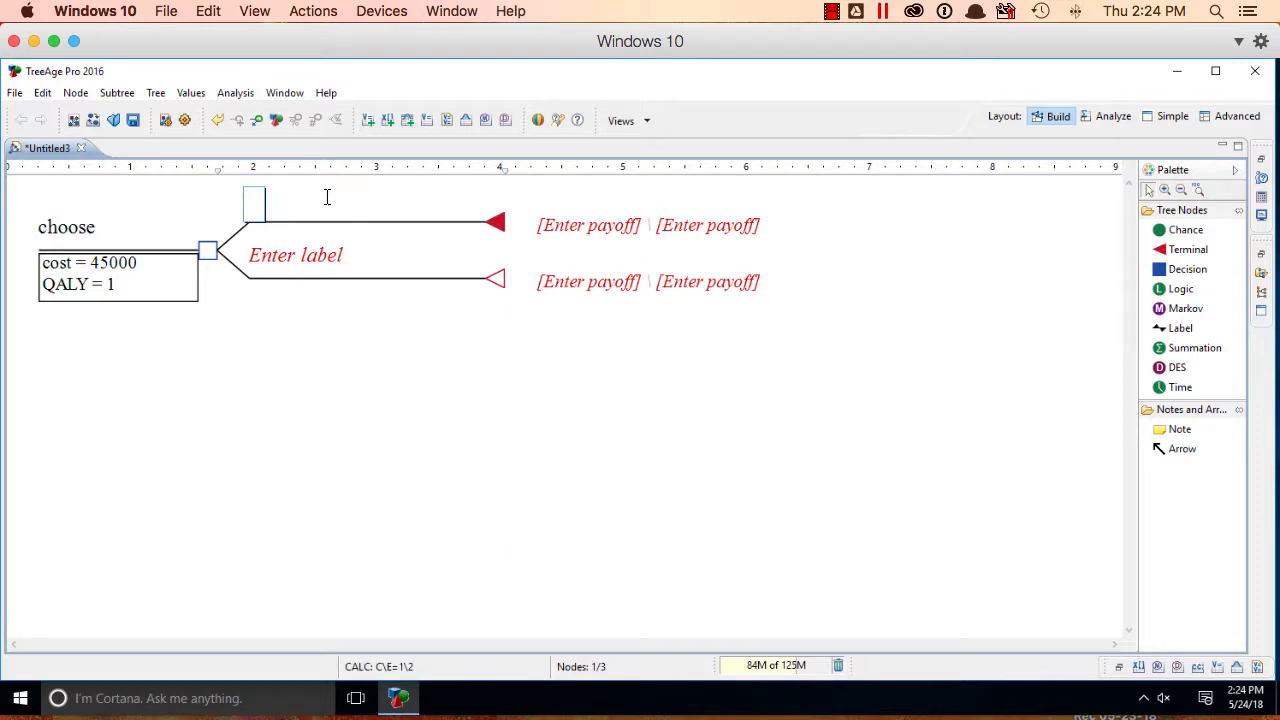
text(navigator)
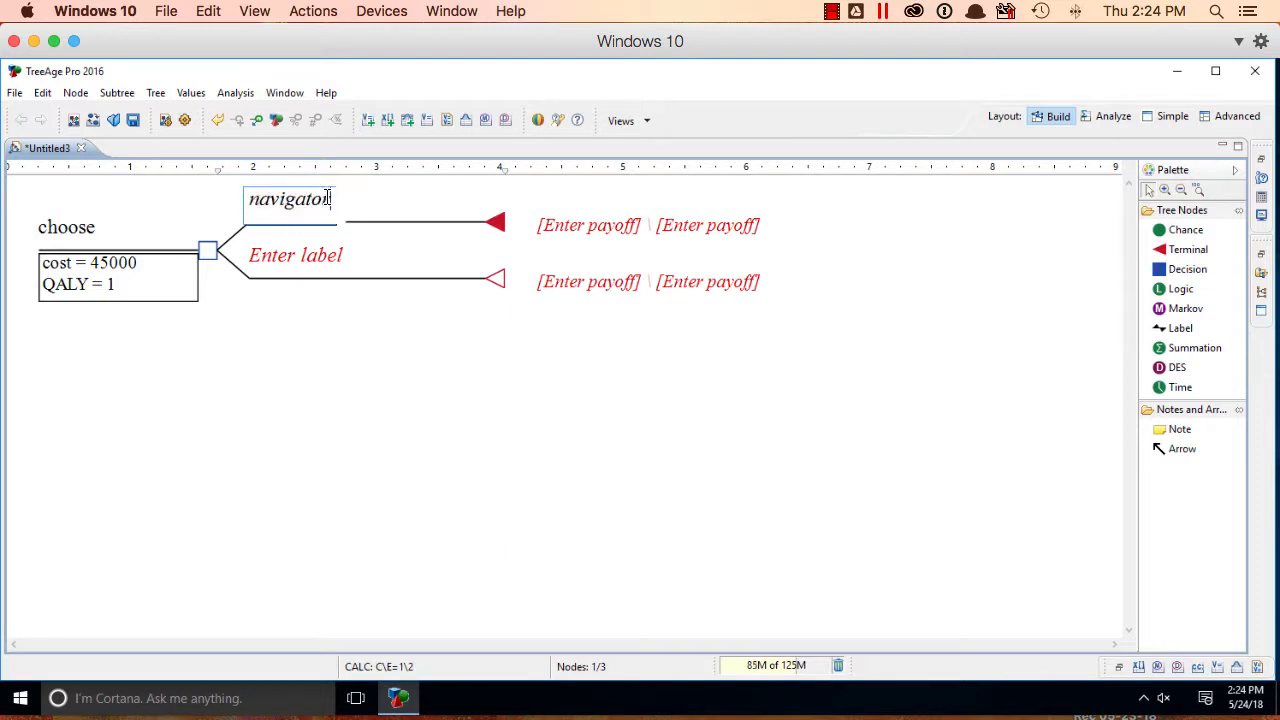
Label the lower terminal branch "no navigator"
click(305, 255)
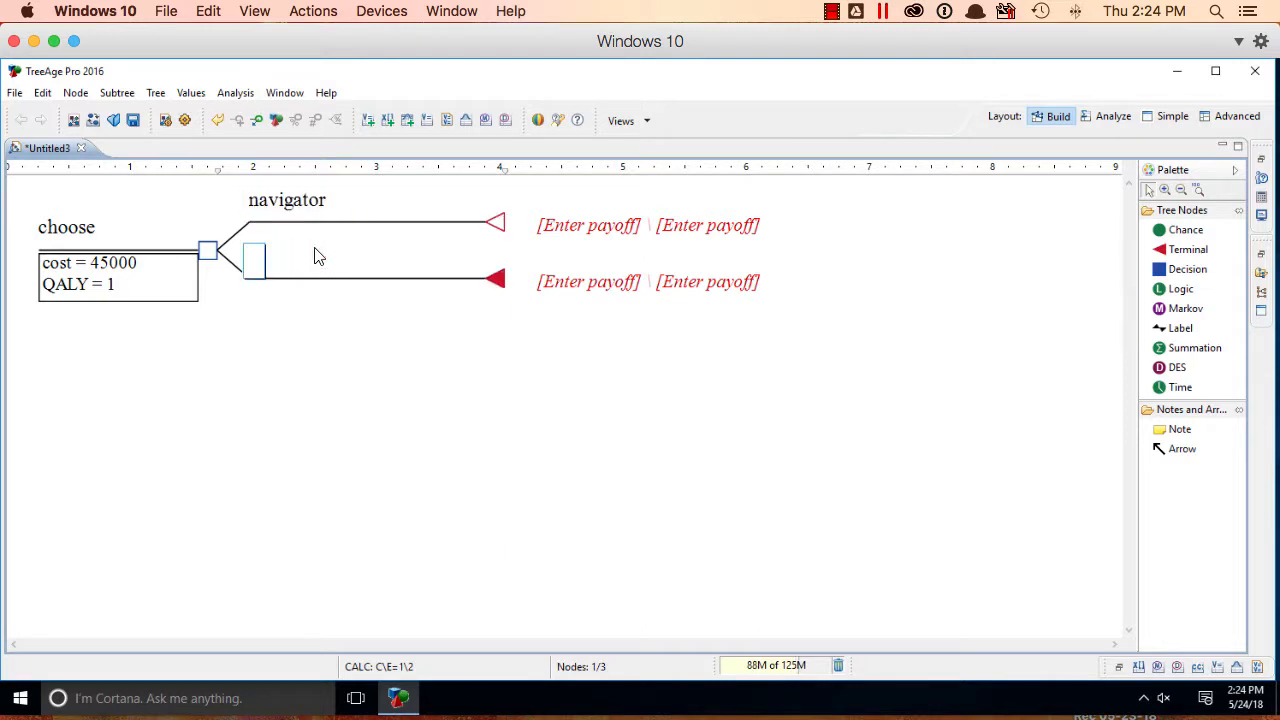
text(no navigator)
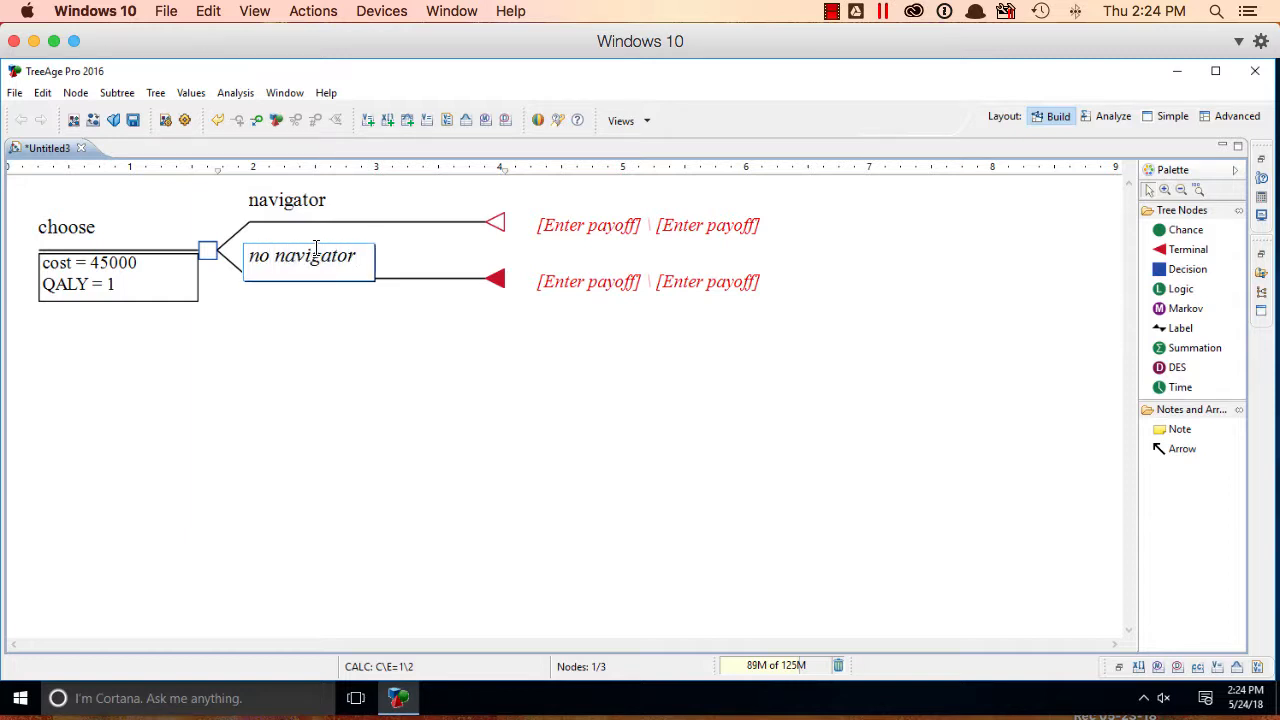
Set the cost payoff of the navigator terminal node to the cost variable using the expression builder
double_click(594, 232)
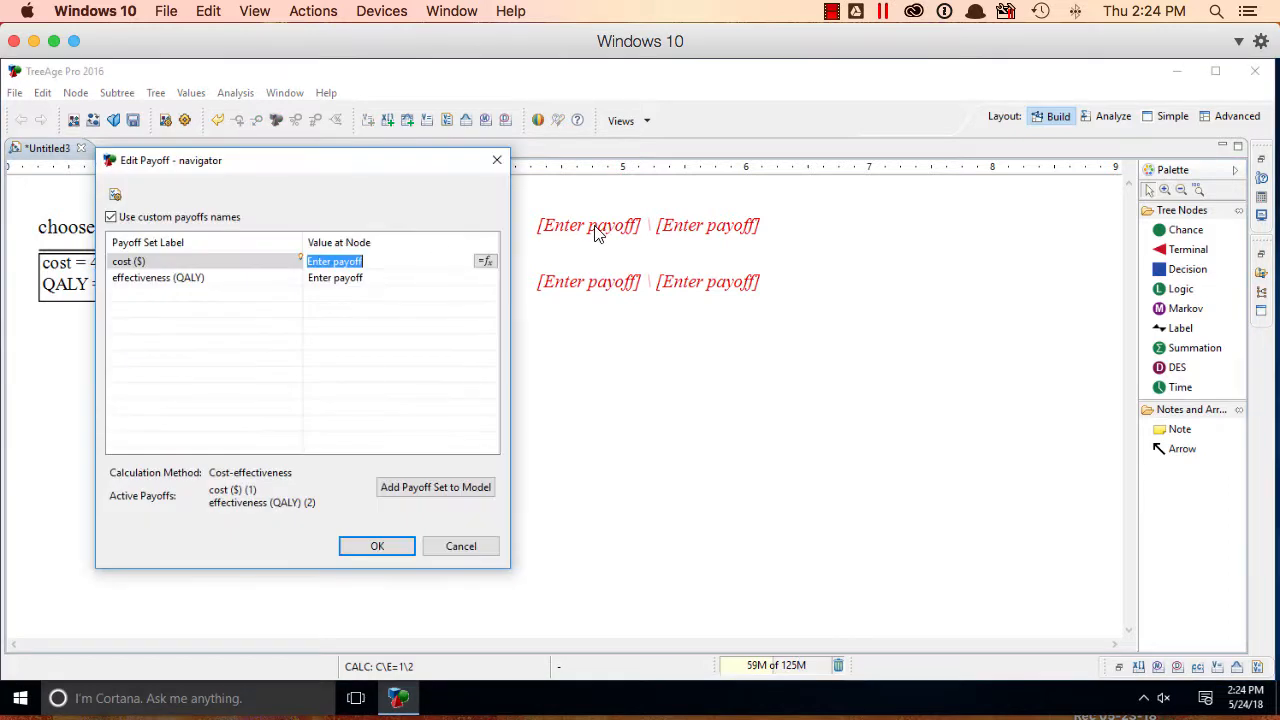
key(Down)
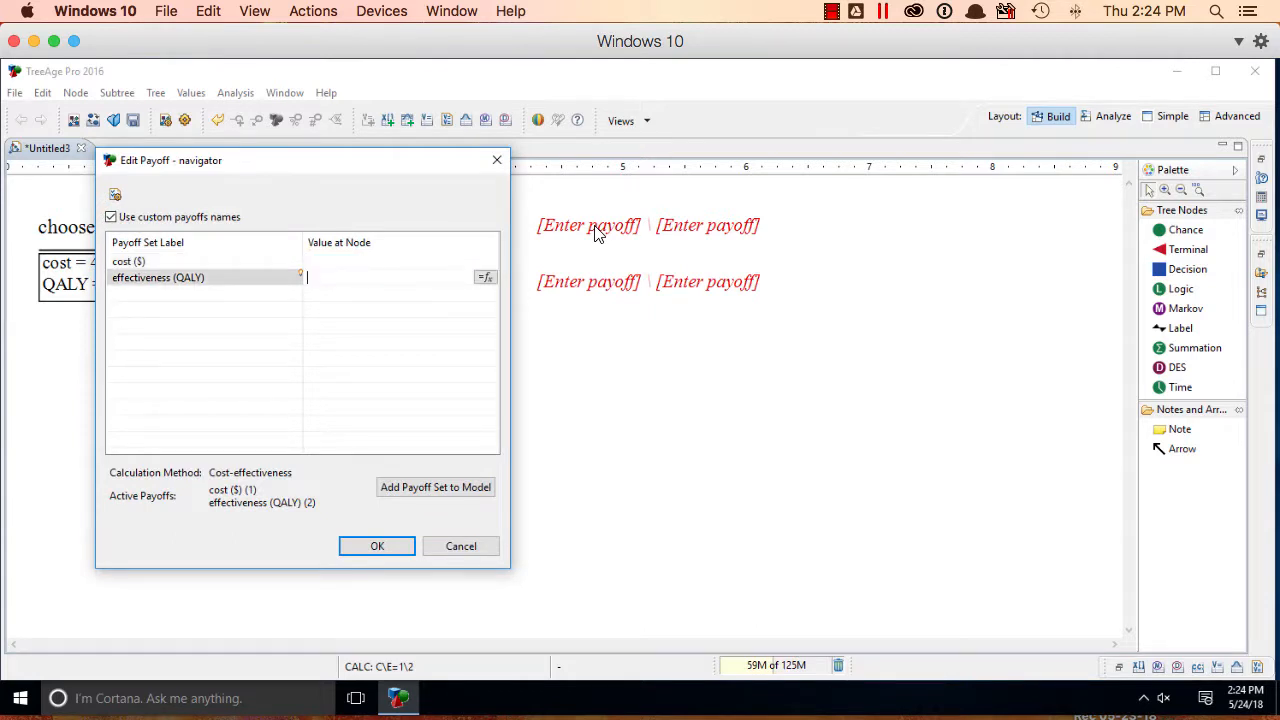
click(343, 263)
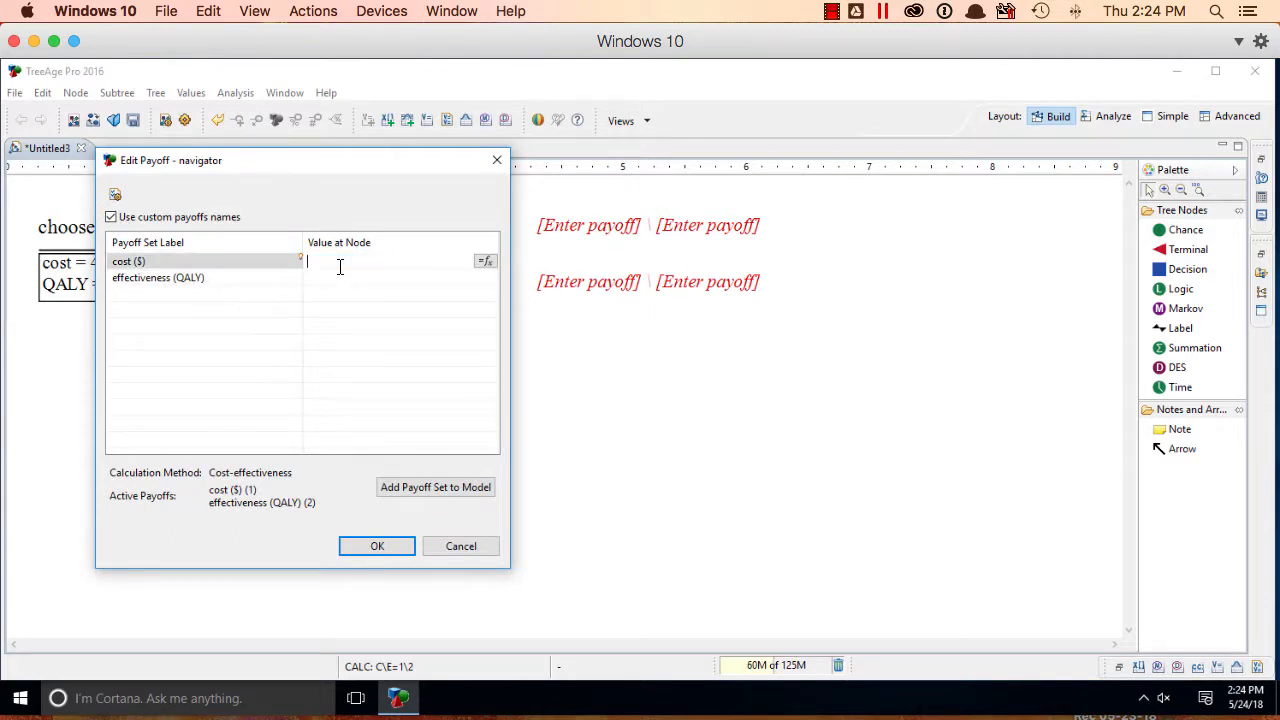
click(486, 261)
click(645, 359)
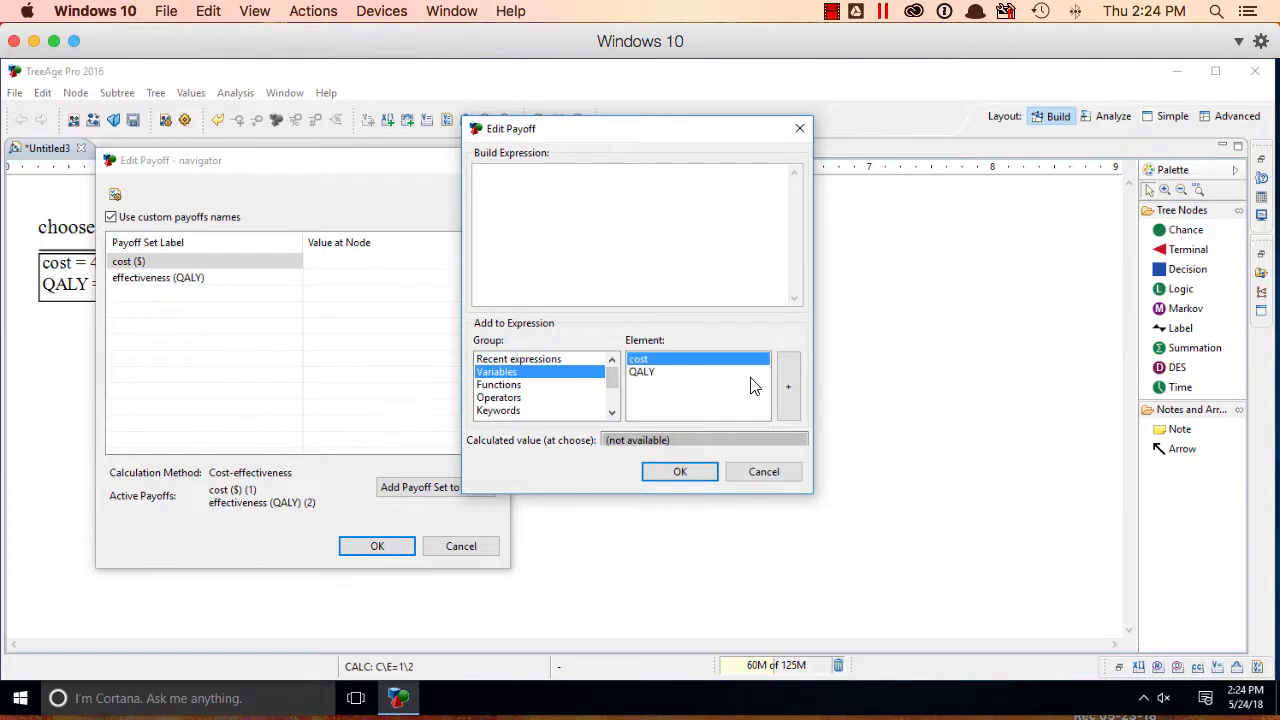
click(789, 386)
click(680, 472)
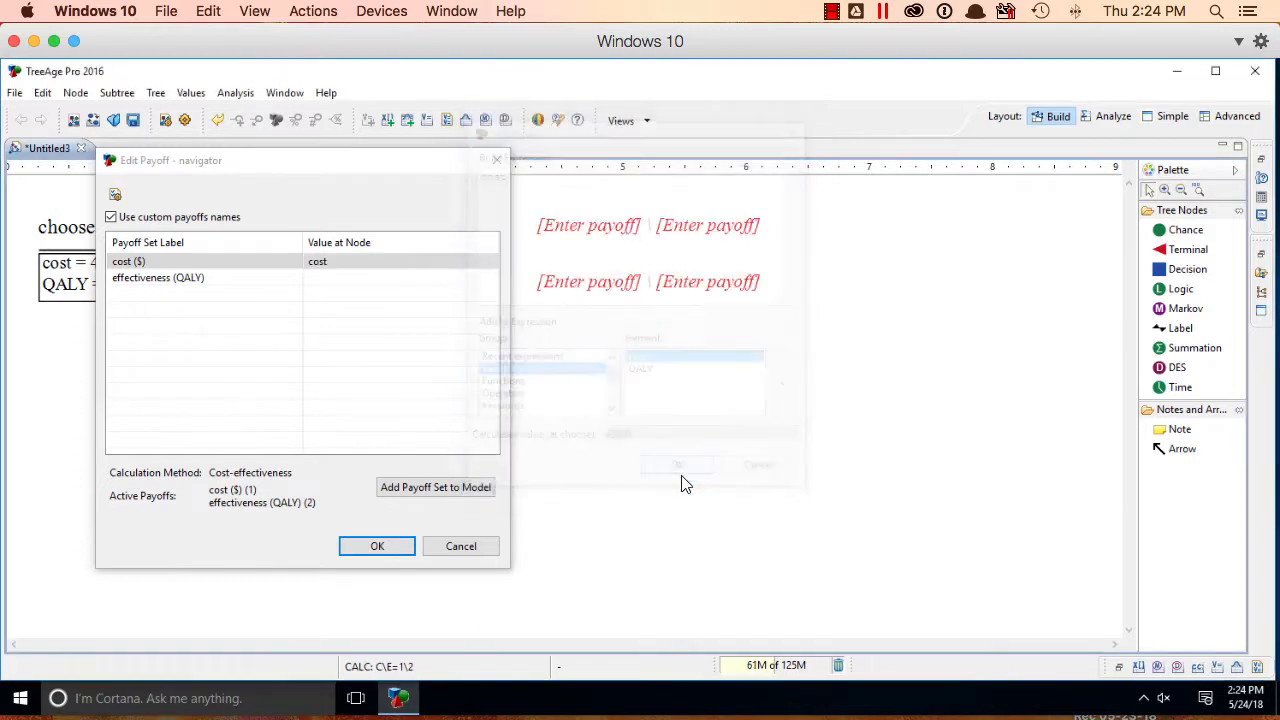
Set the navigator node's effectiveness payoff to the QALY variable and confirm its payoffs
click(340, 278)
click(486, 277)
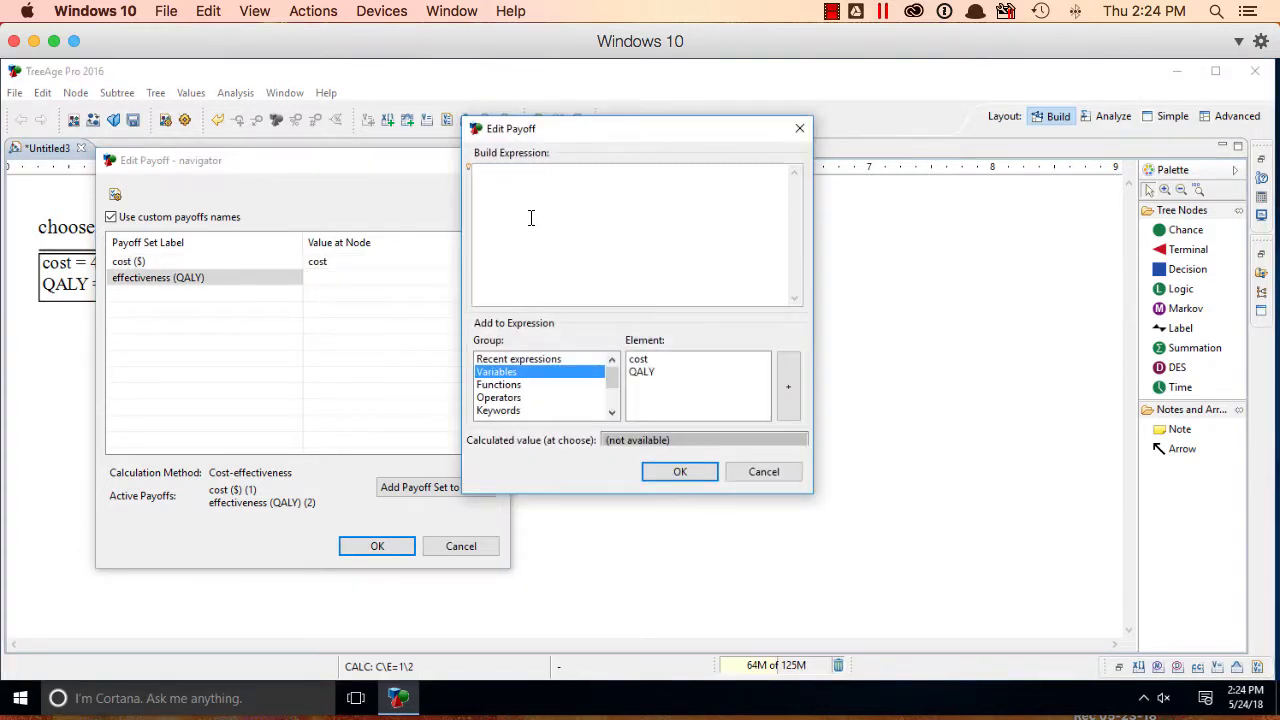
click(643, 372)
click(789, 386)
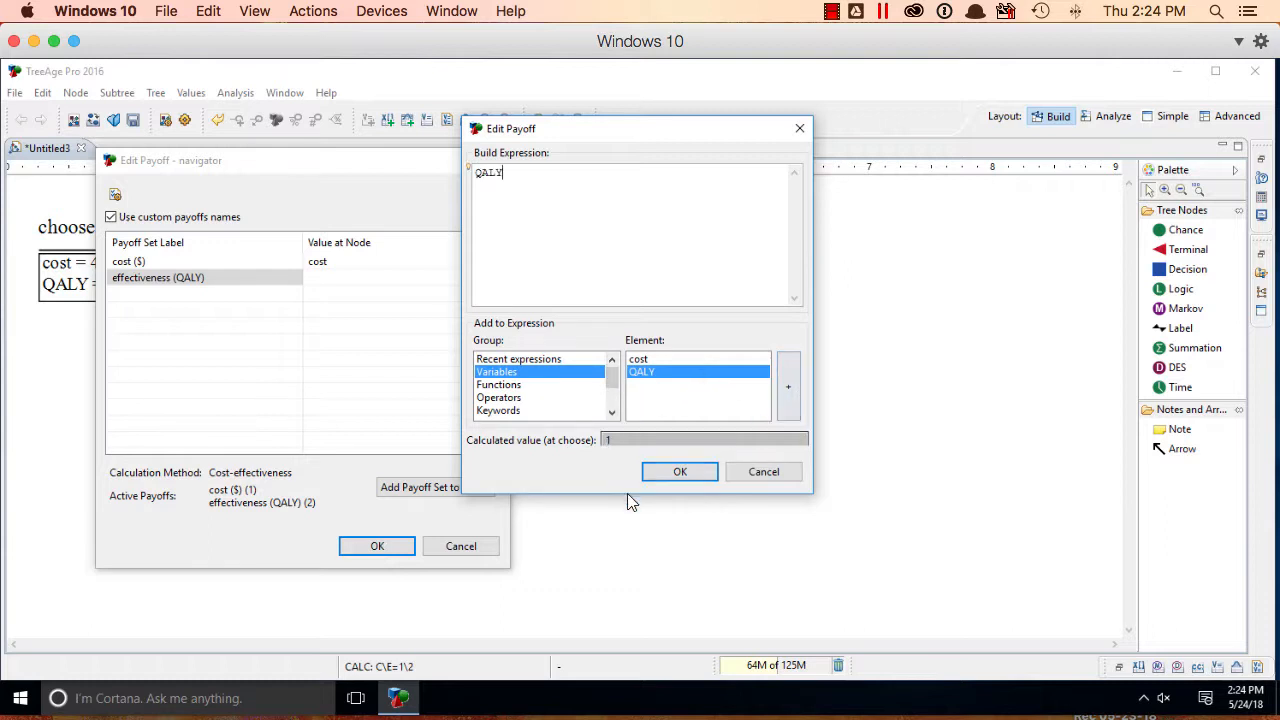
click(679, 473)
click(378, 547)
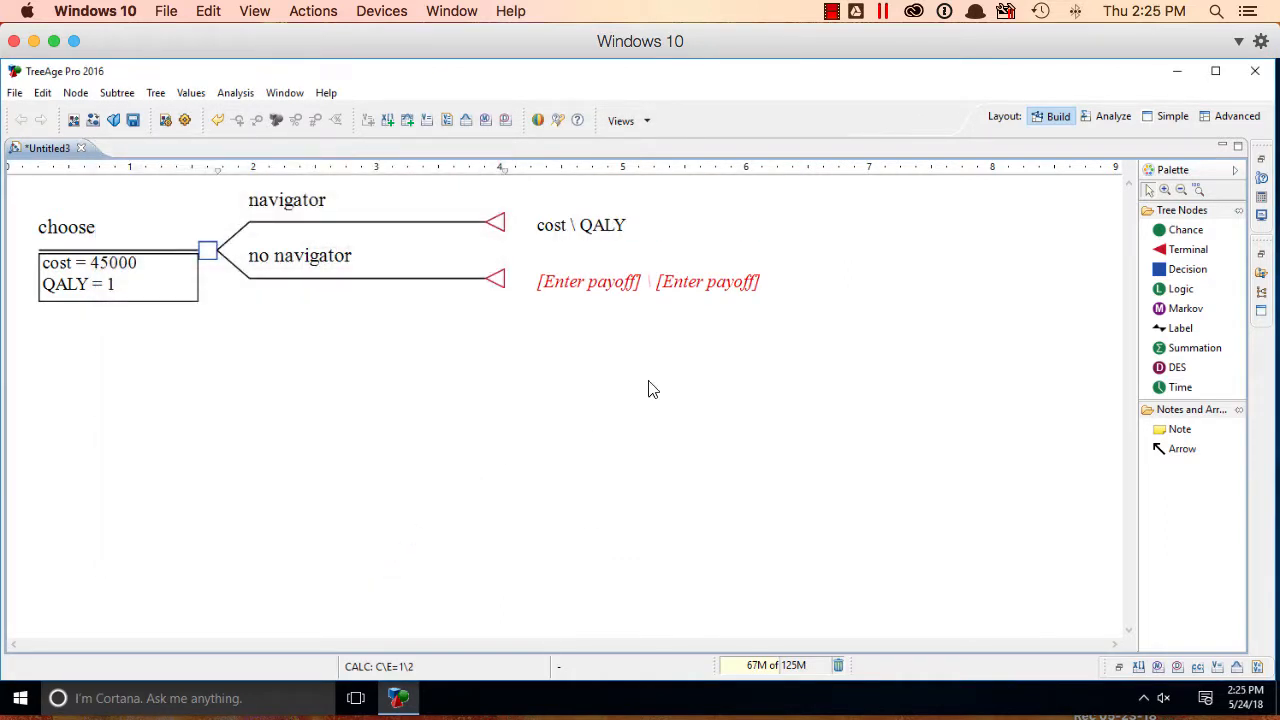
Set both the cost and effectiveness payoffs of the no navigator terminal node to .0001
double_click(604, 284)
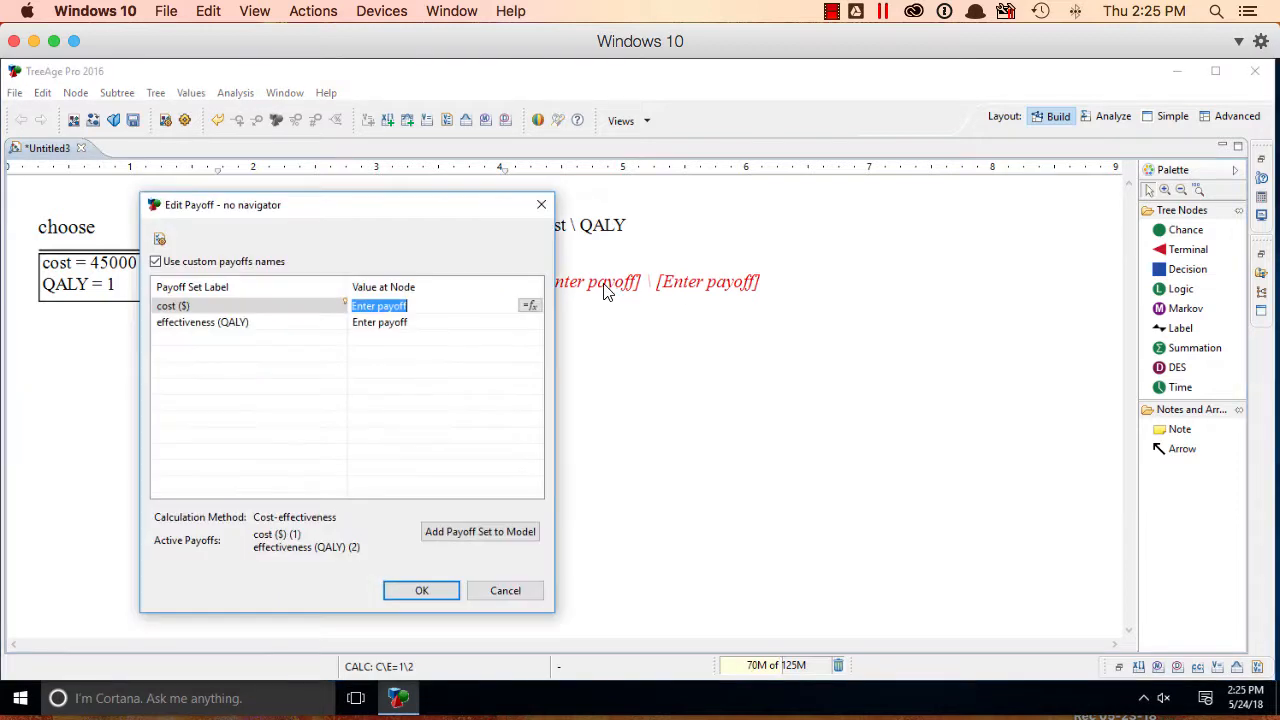
text(.0001)
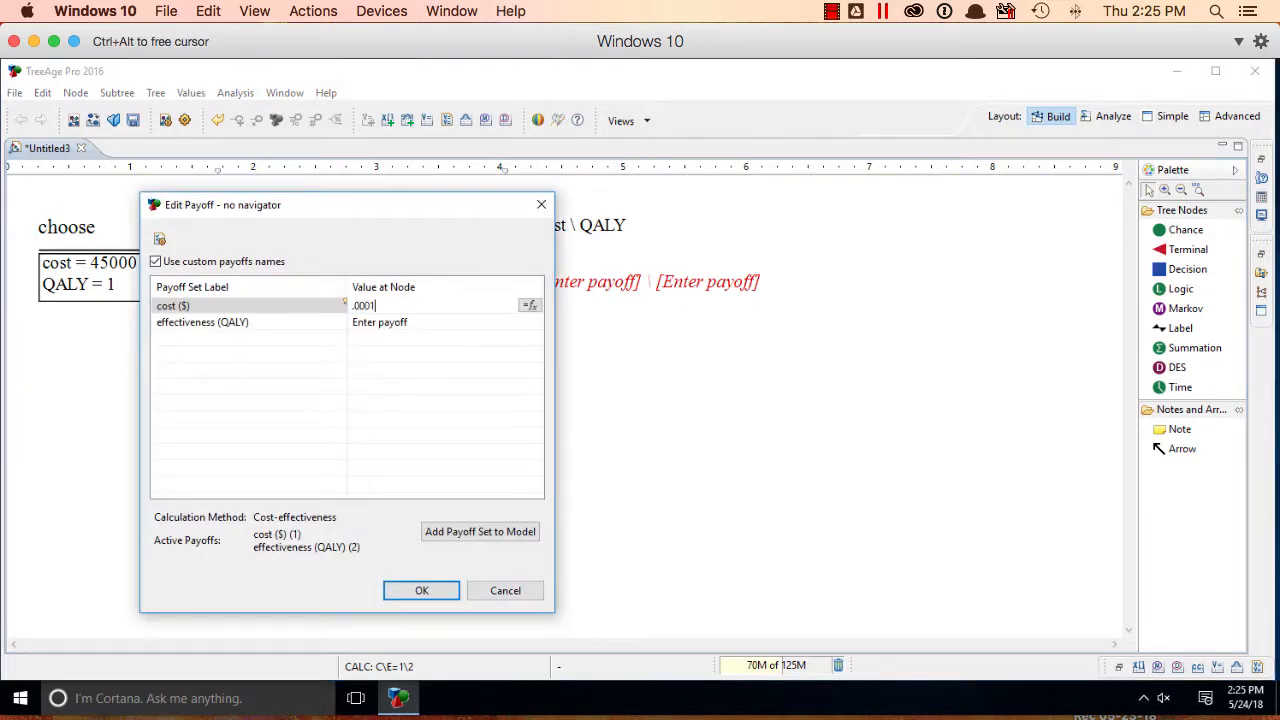
key(Tab)
text(.)
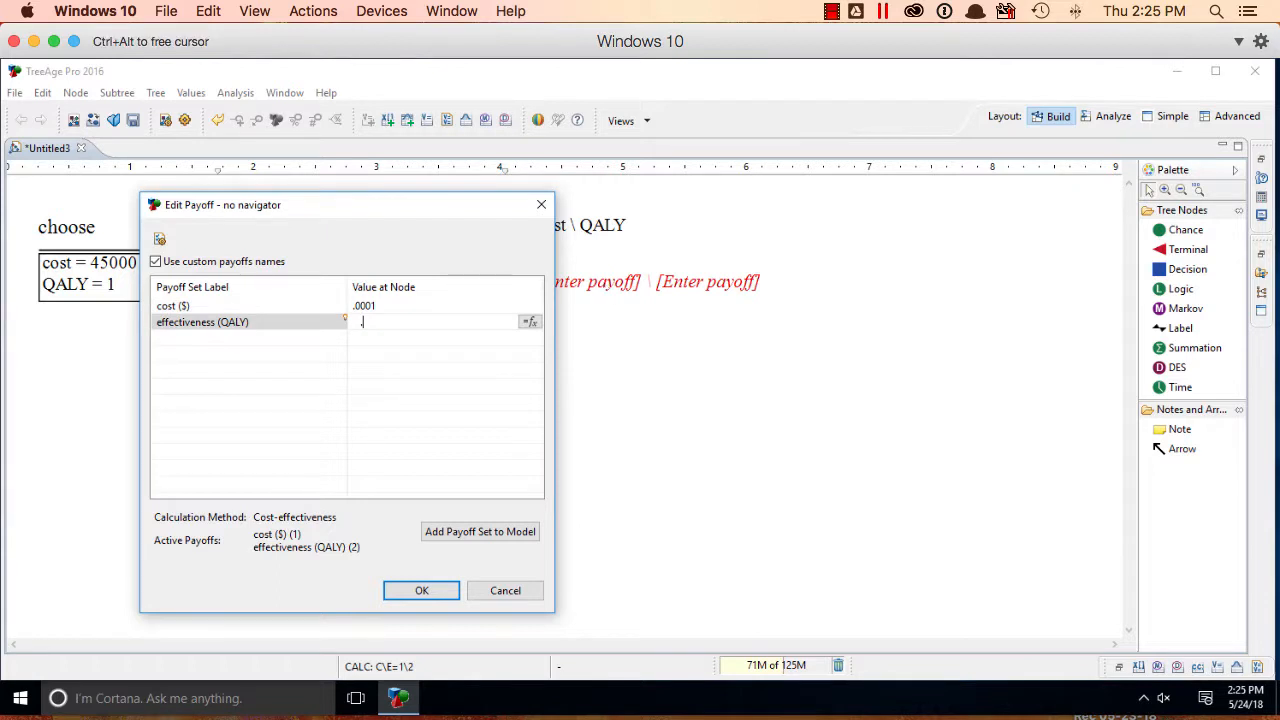
text(0001)
click(420, 589)
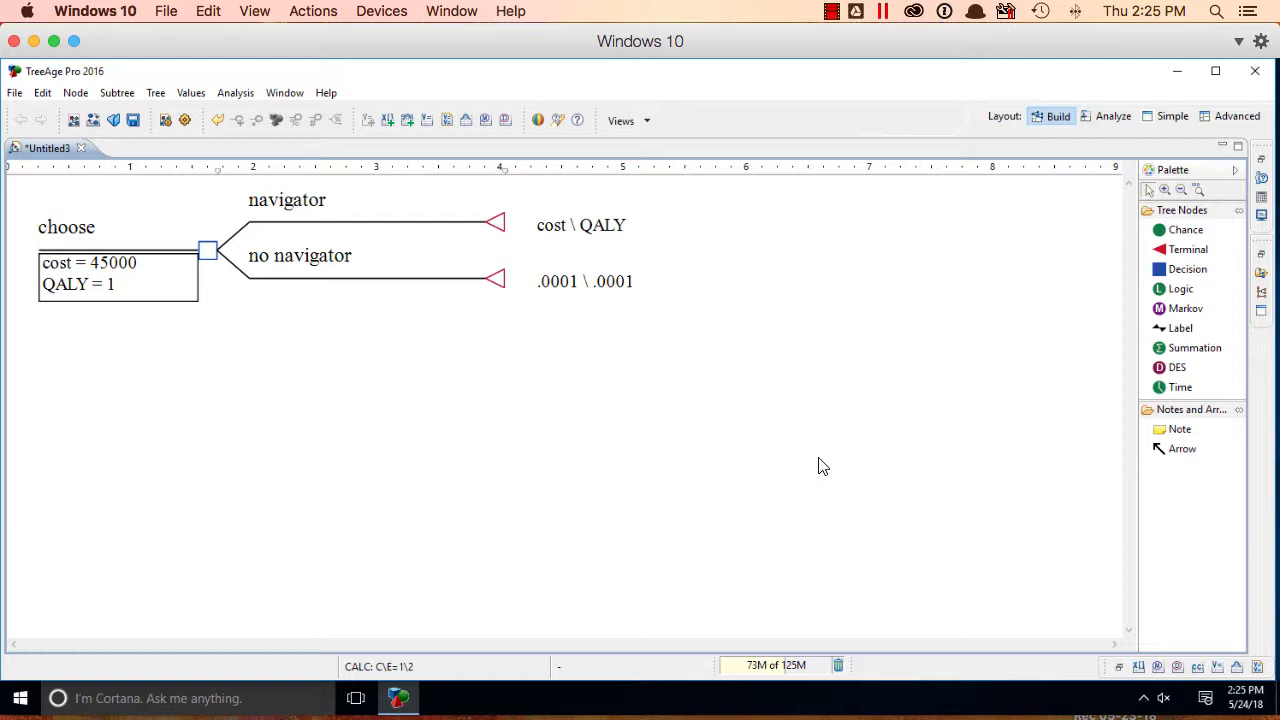
Run a cost-effectiveness analysis at the choose decision node
click(211, 251)
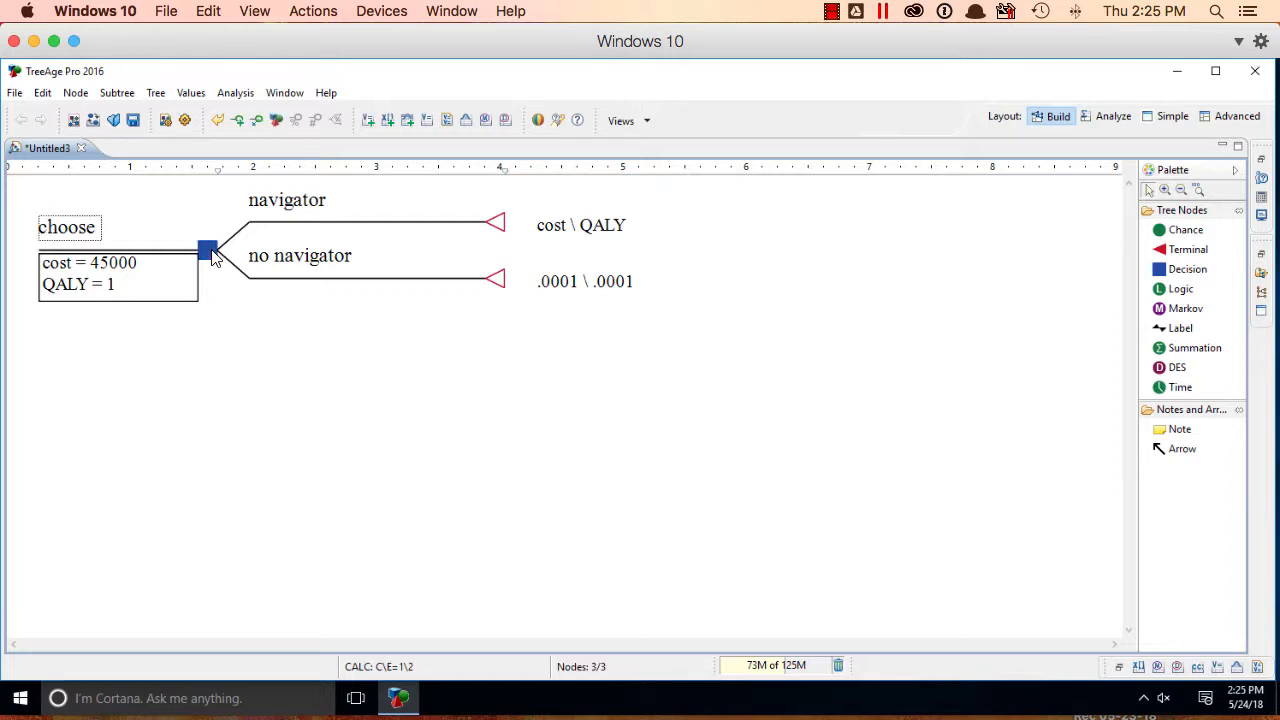
click(236, 92)
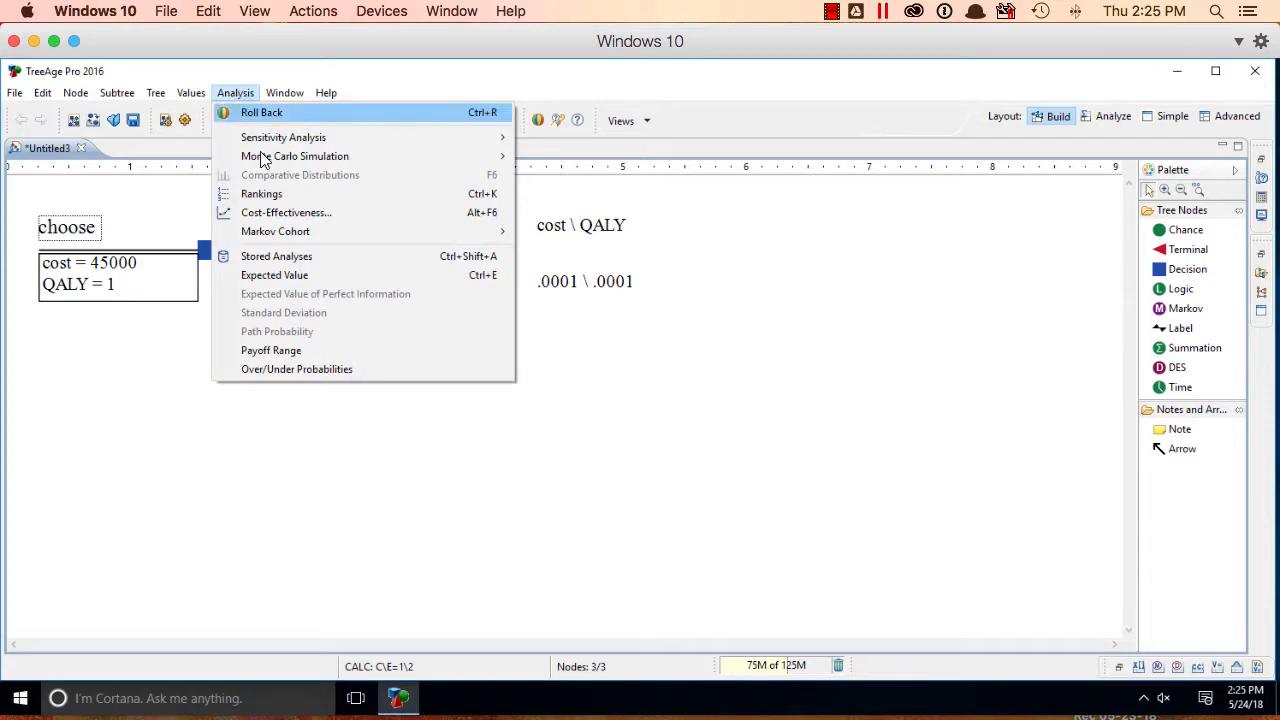
click(286, 212)
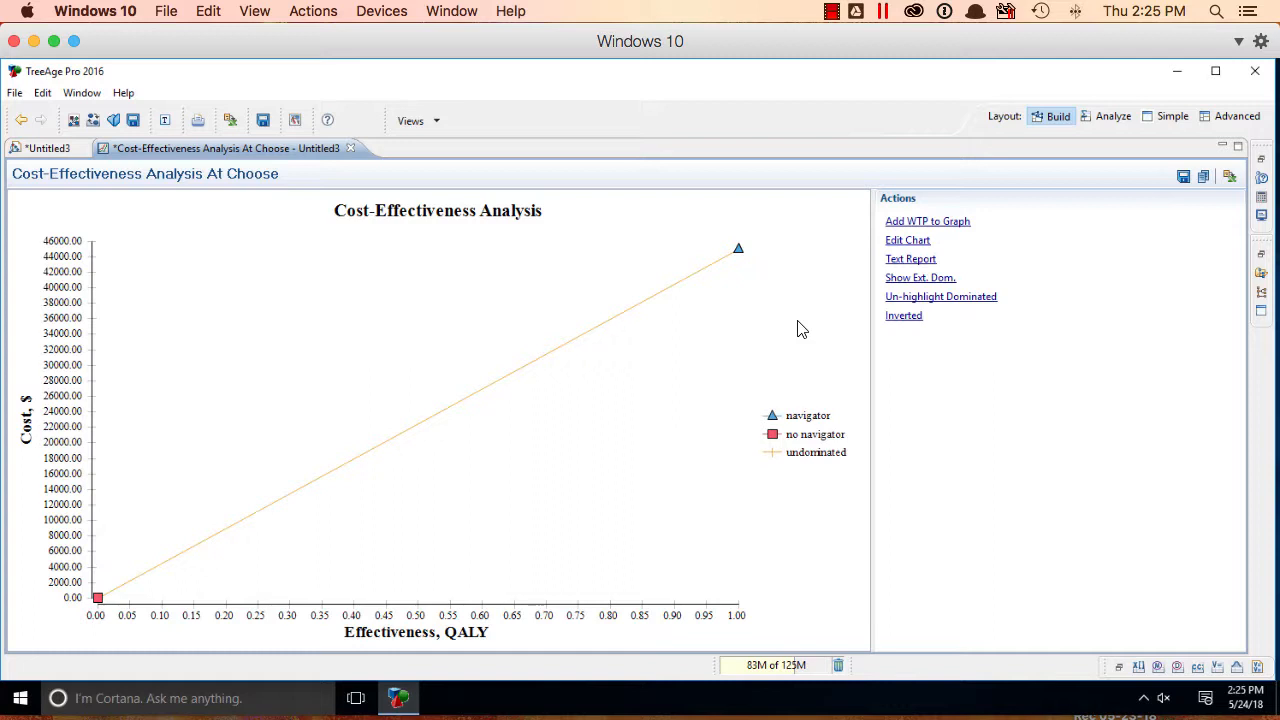
Return to the Untitled3 tree and generate the cost-effectiveness rankings for the choose node
click(44, 150)
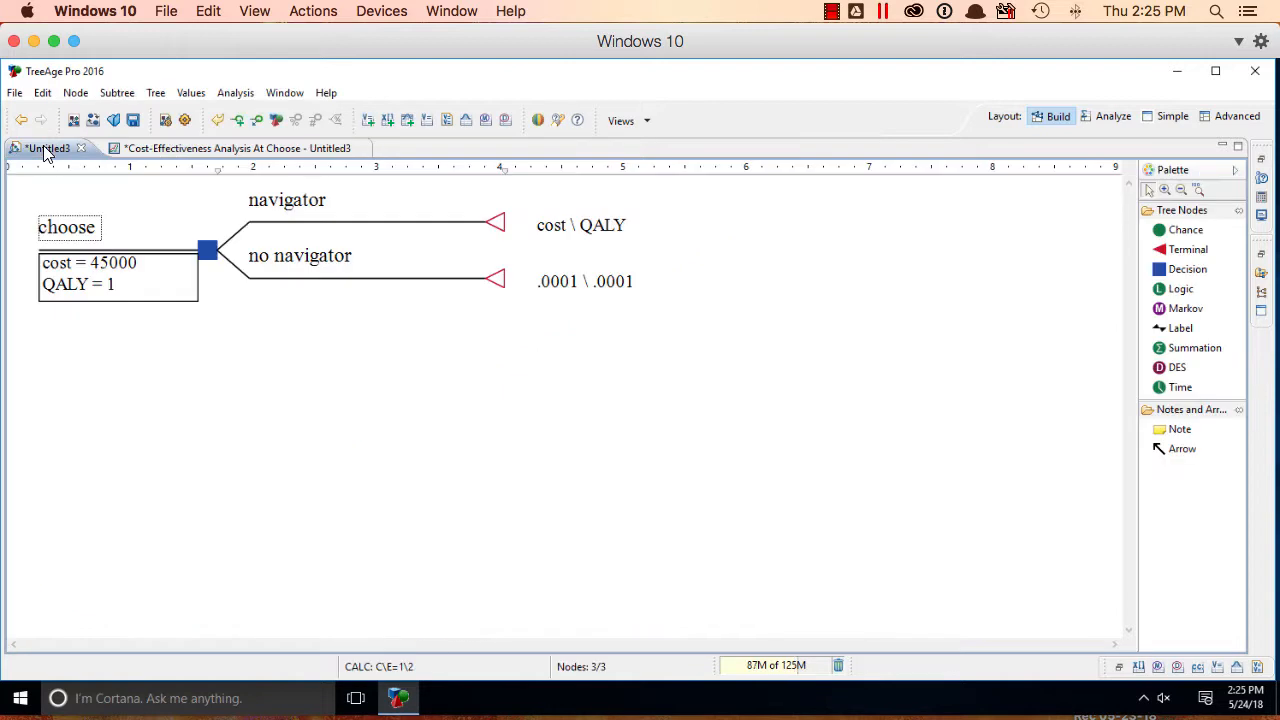
click(240, 93)
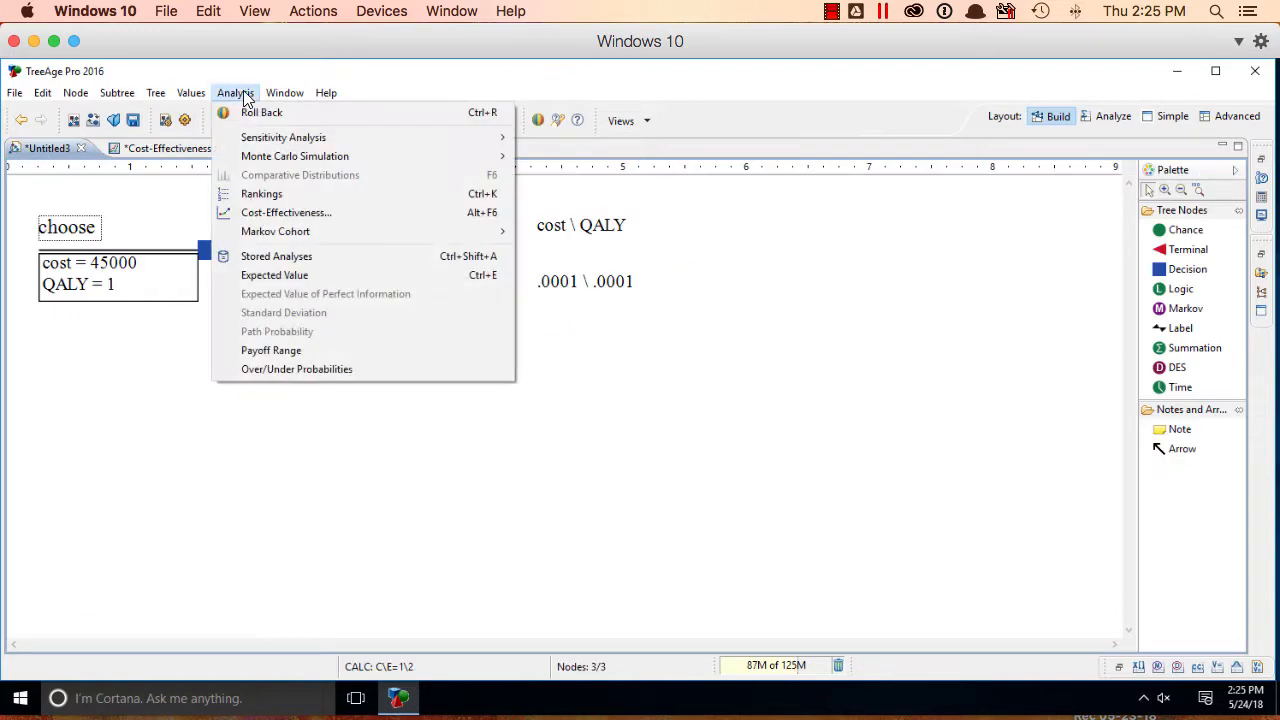
click(360, 193)
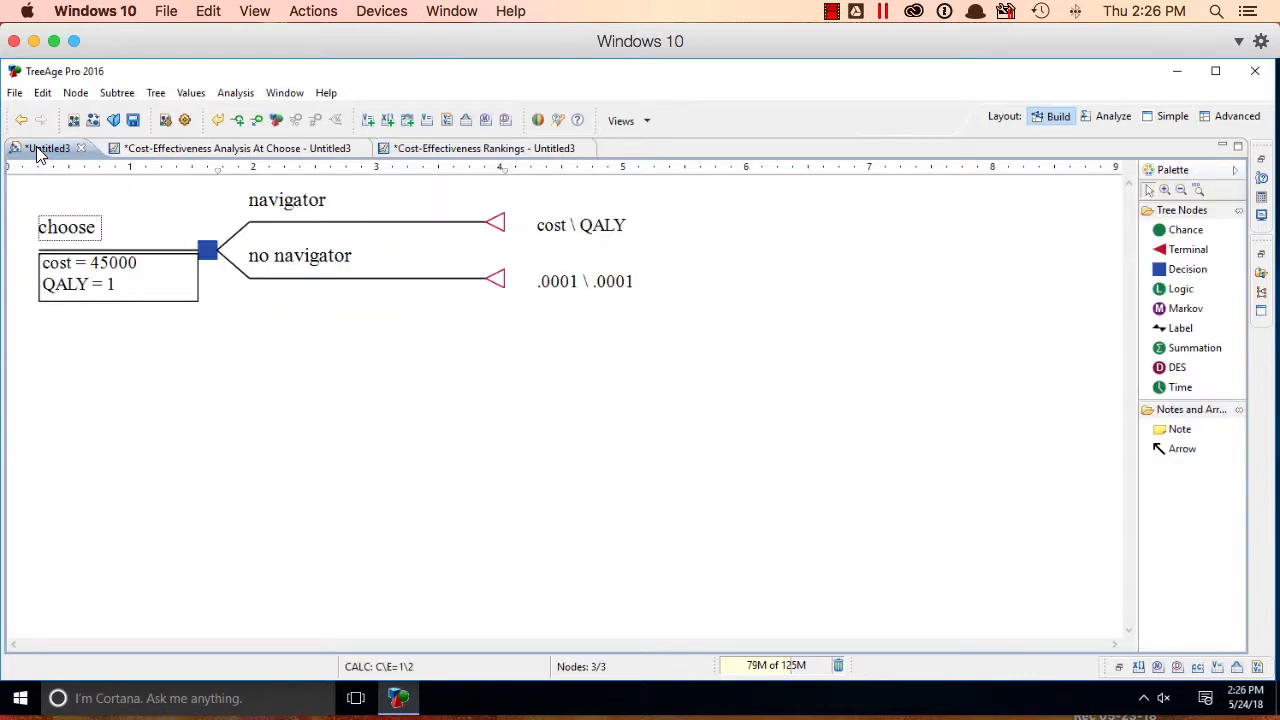
Roll back the tree to view the expected values at its nodes, and turn Roll Back off again
click(236, 92)
click(253, 112)
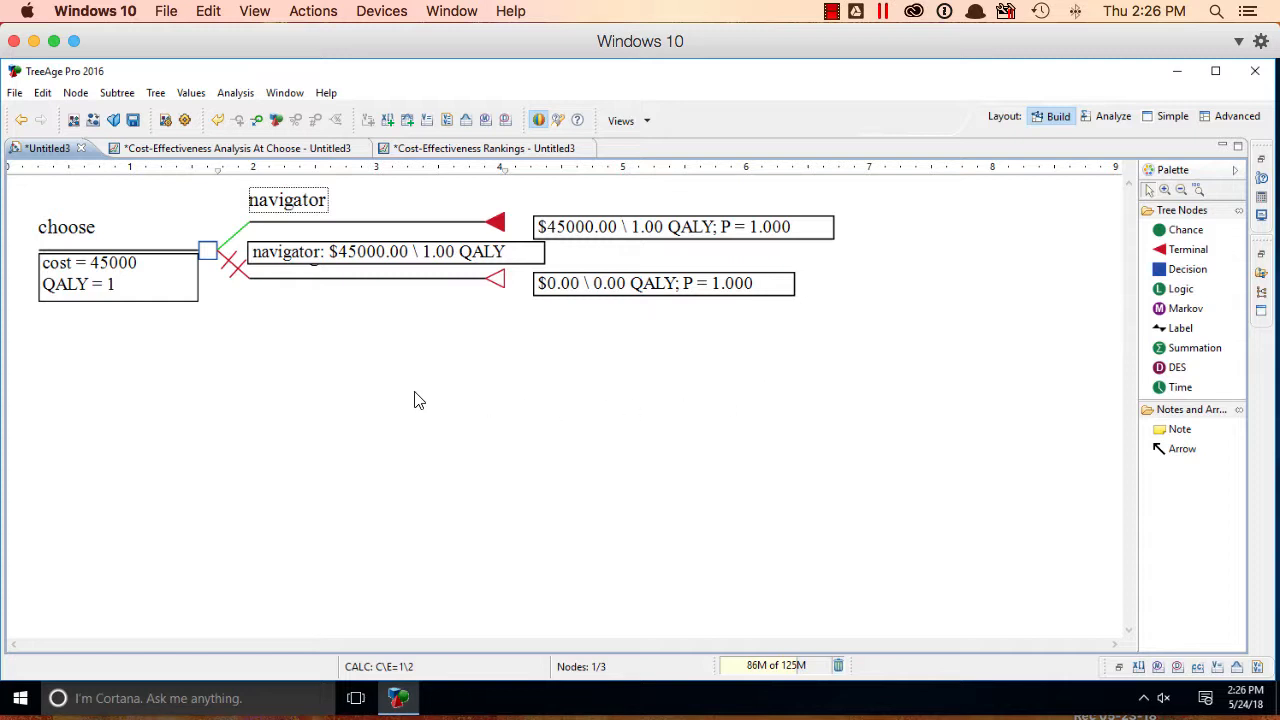
click(247, 95)
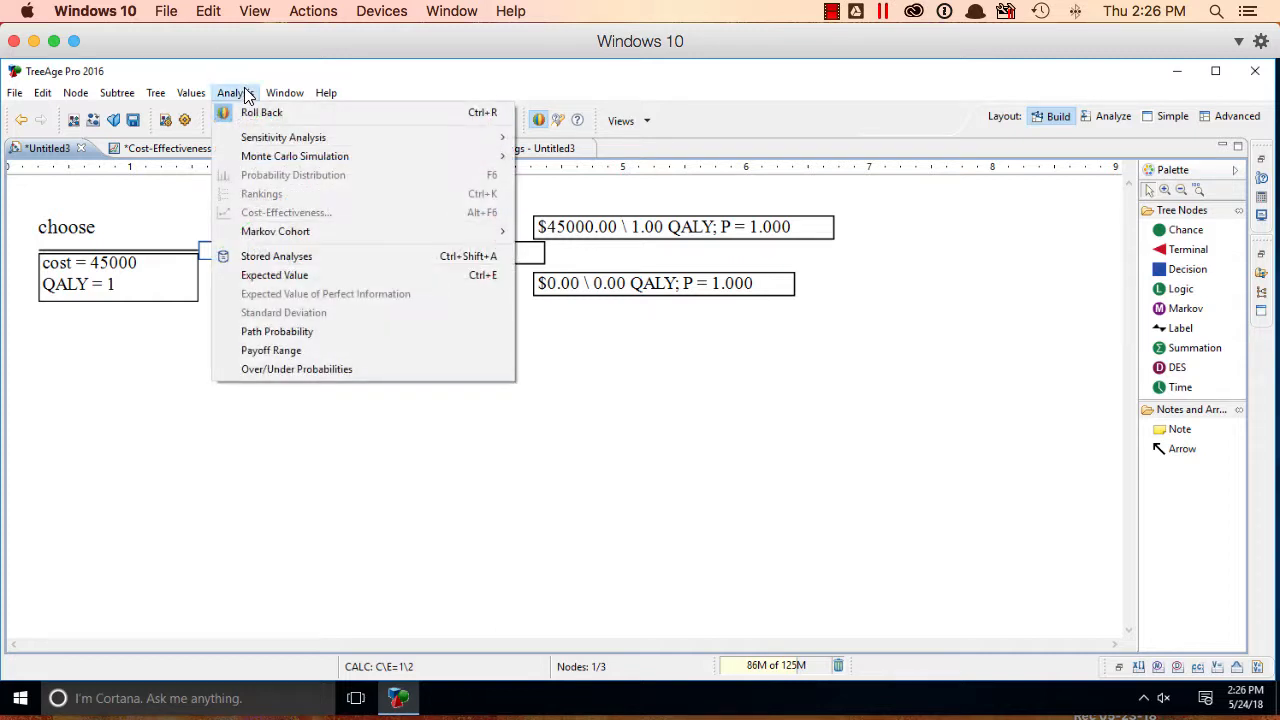
click(391, 119)
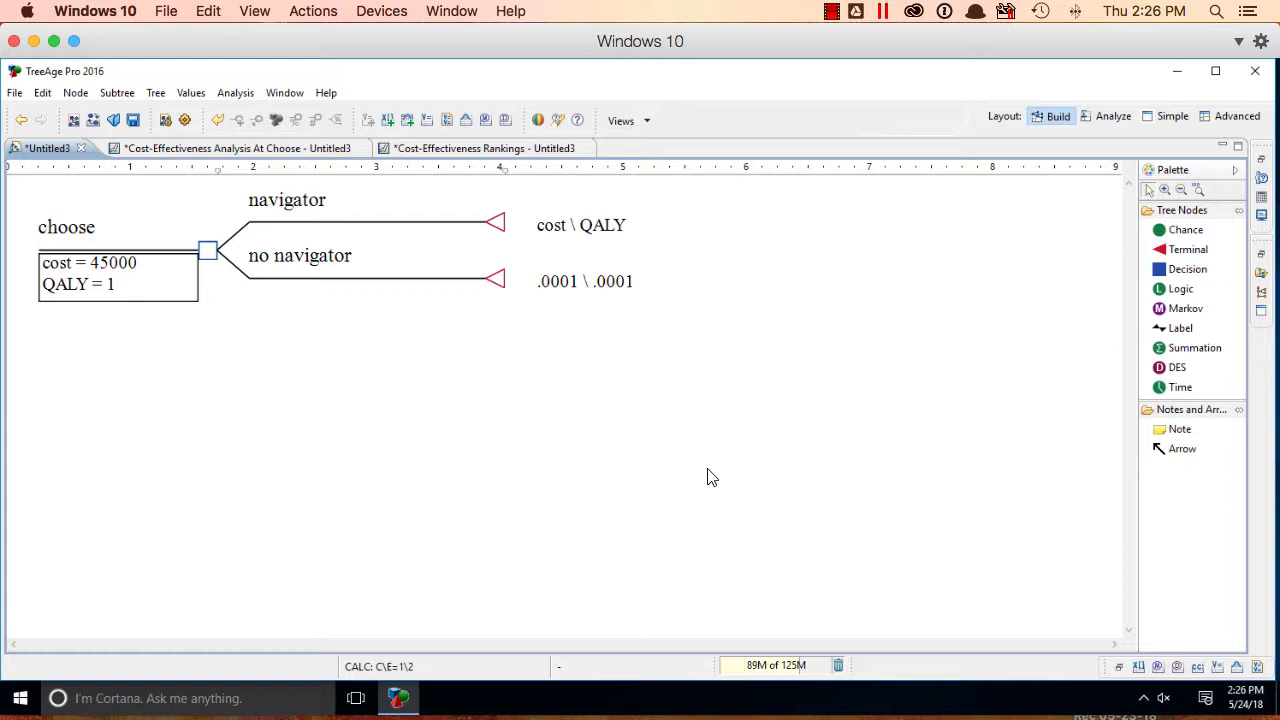
Start a tornado diagram sensitivity analysis and set the cost variable's range from 45000 to 55000
click(222, 95)
mouse_move(255, 137)
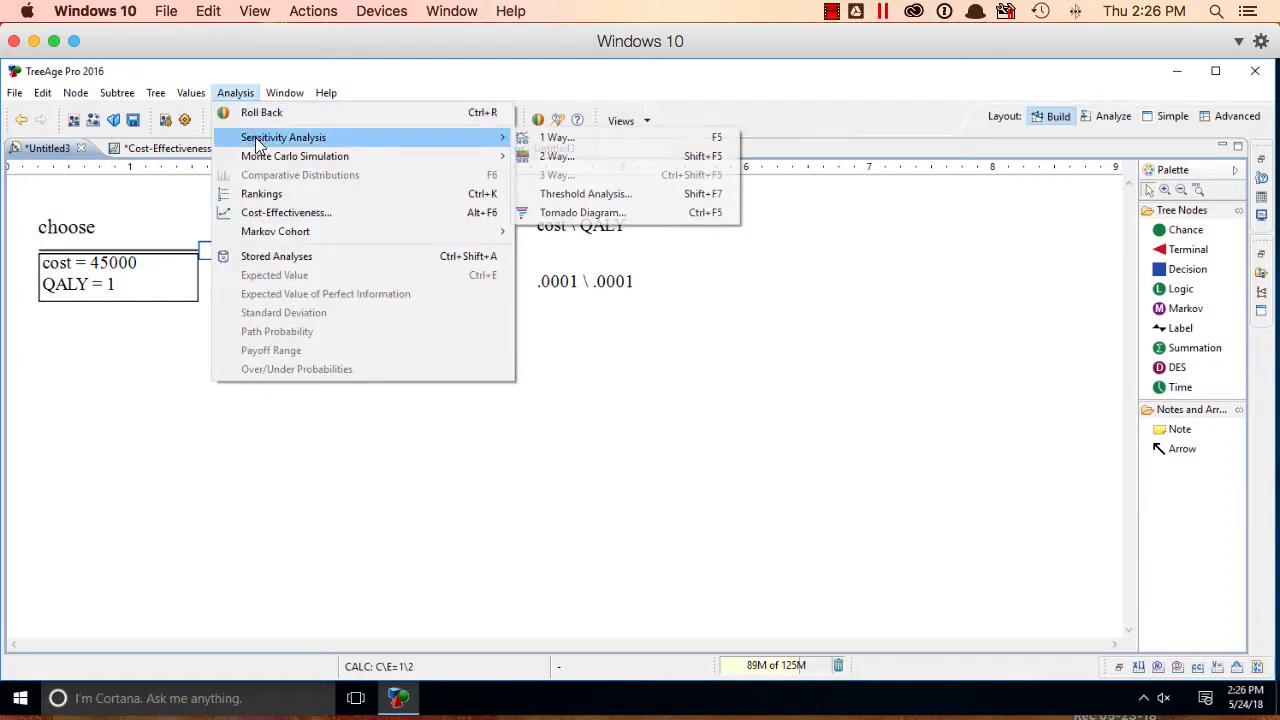
click(655, 214)
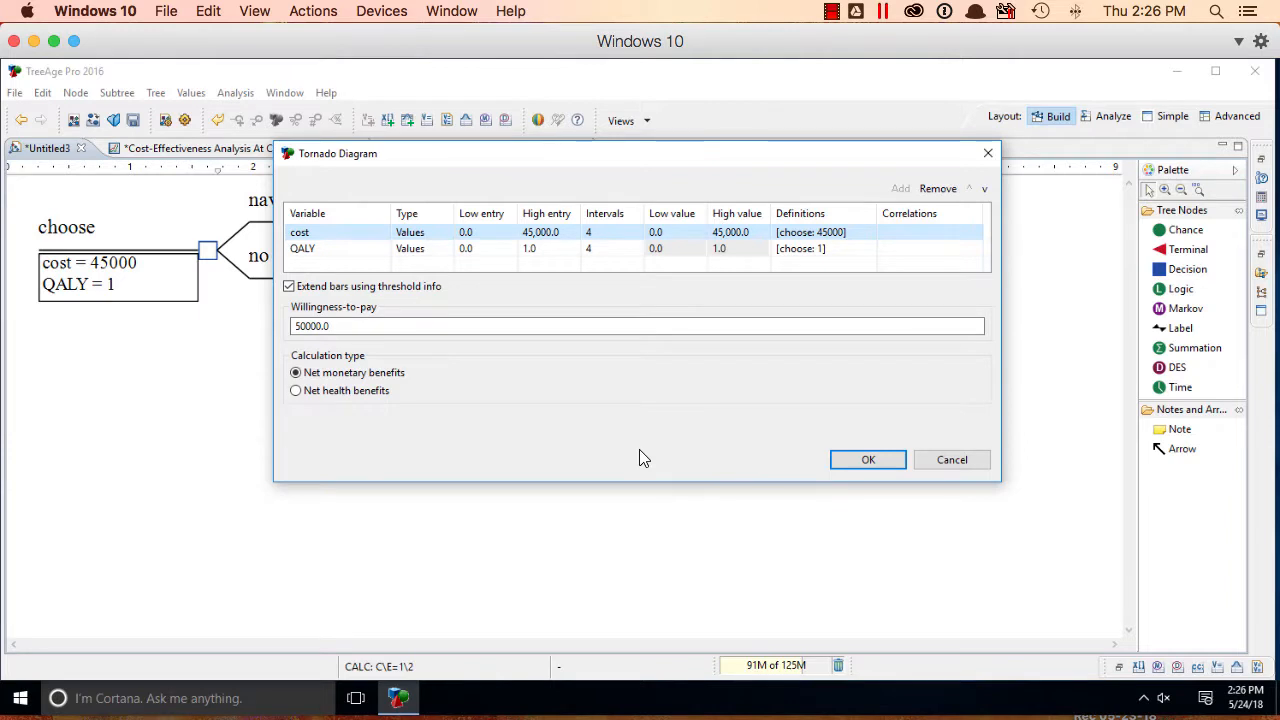
click(497, 231)
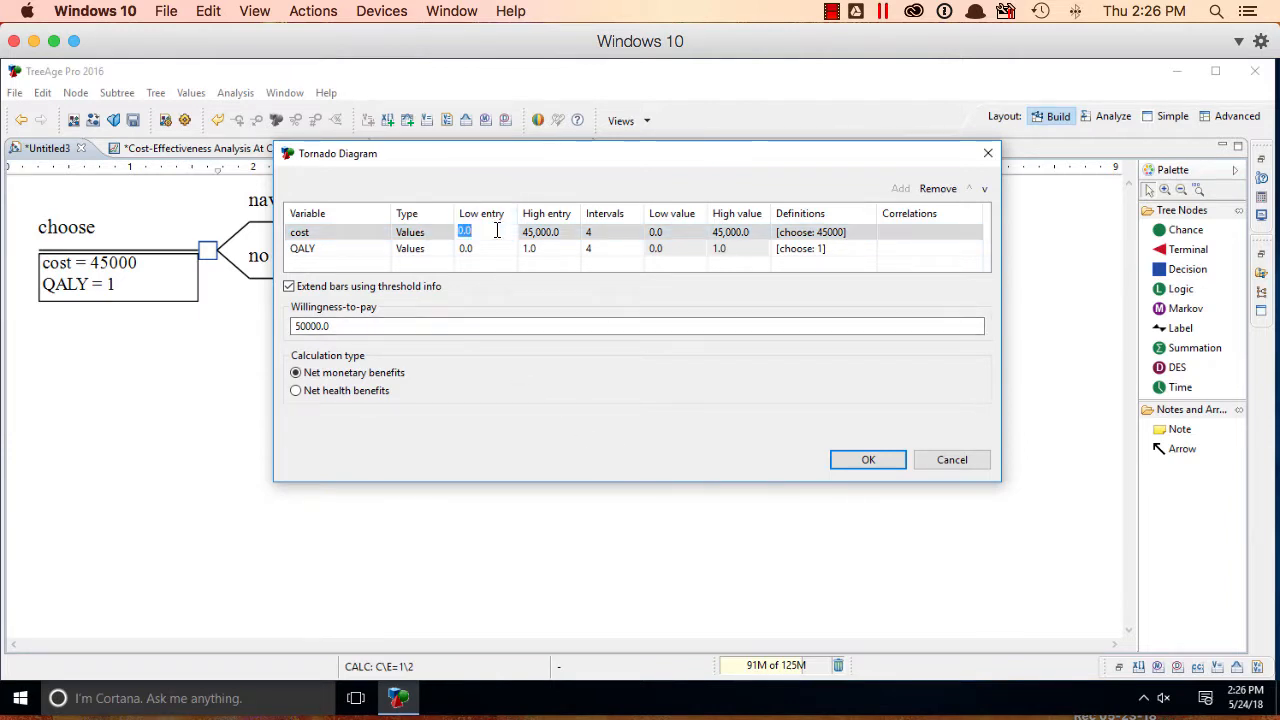
text(45000)
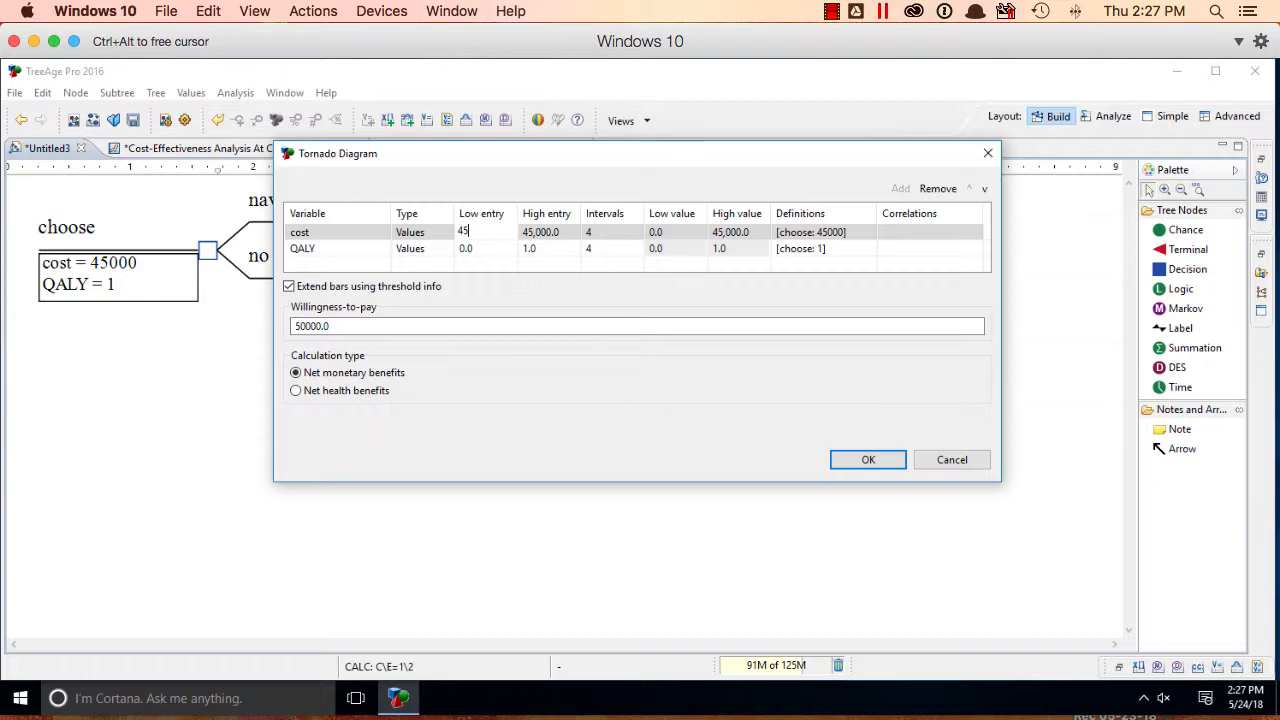
key(Tab)
text(55)
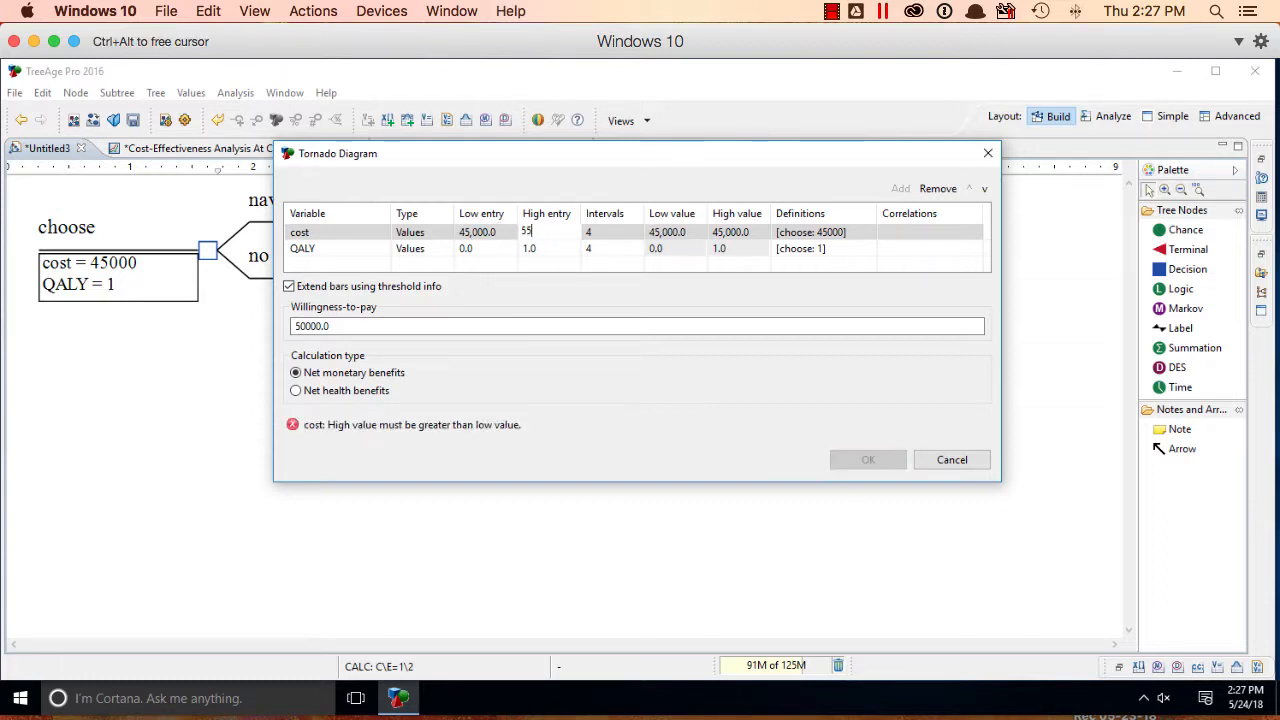
text(000)
Set the QALY variable's range from .75 to 1.25 and generate the net benefits tornado diagram
click(471, 250)
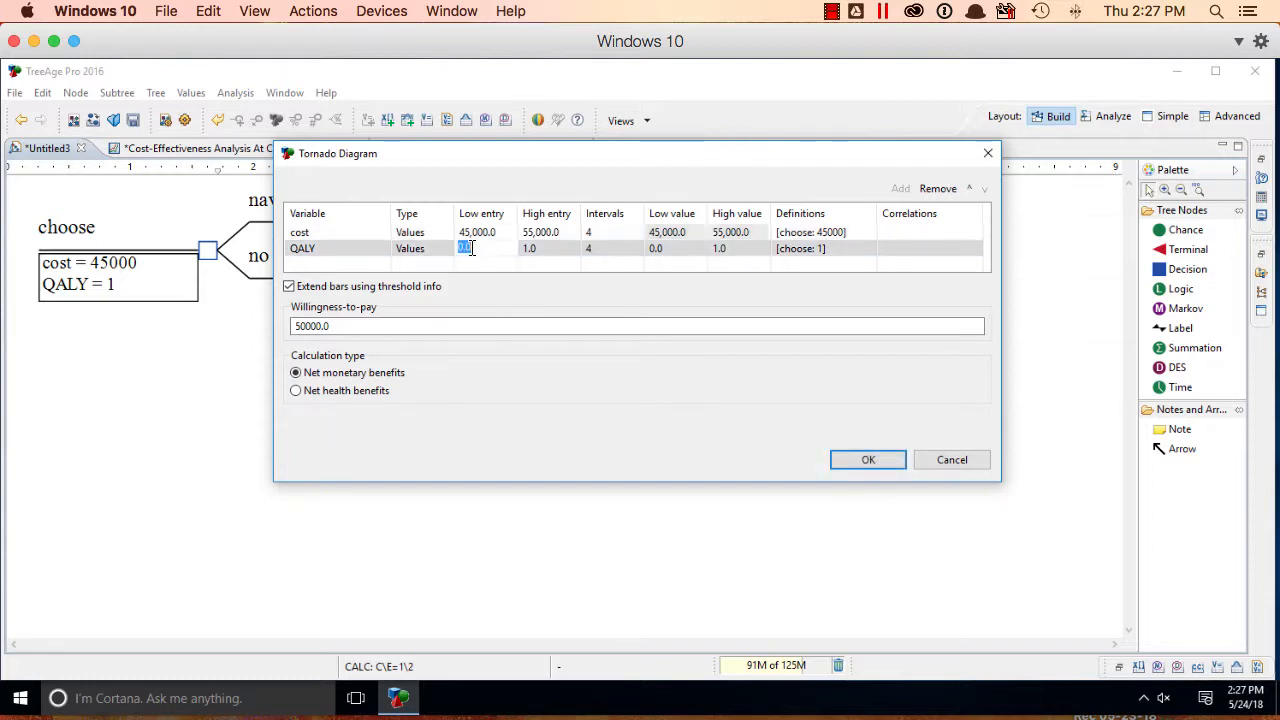
text(.75)
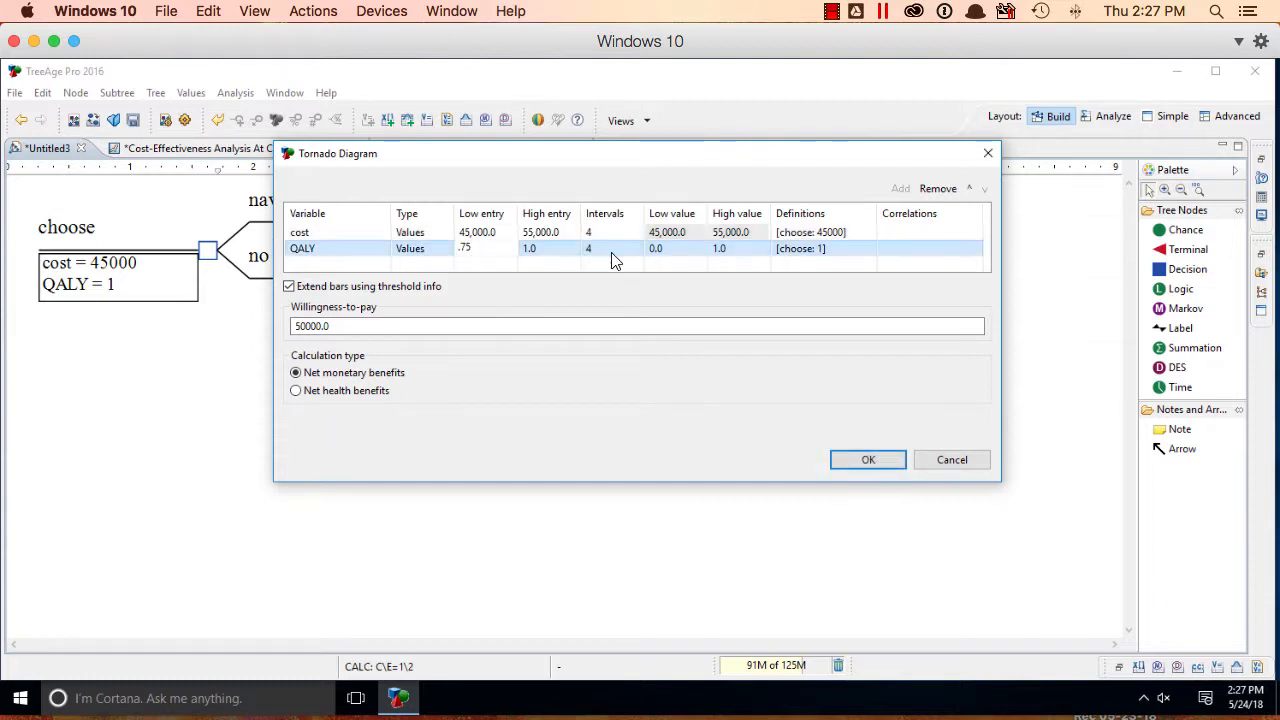
click(552, 250)
text(1)
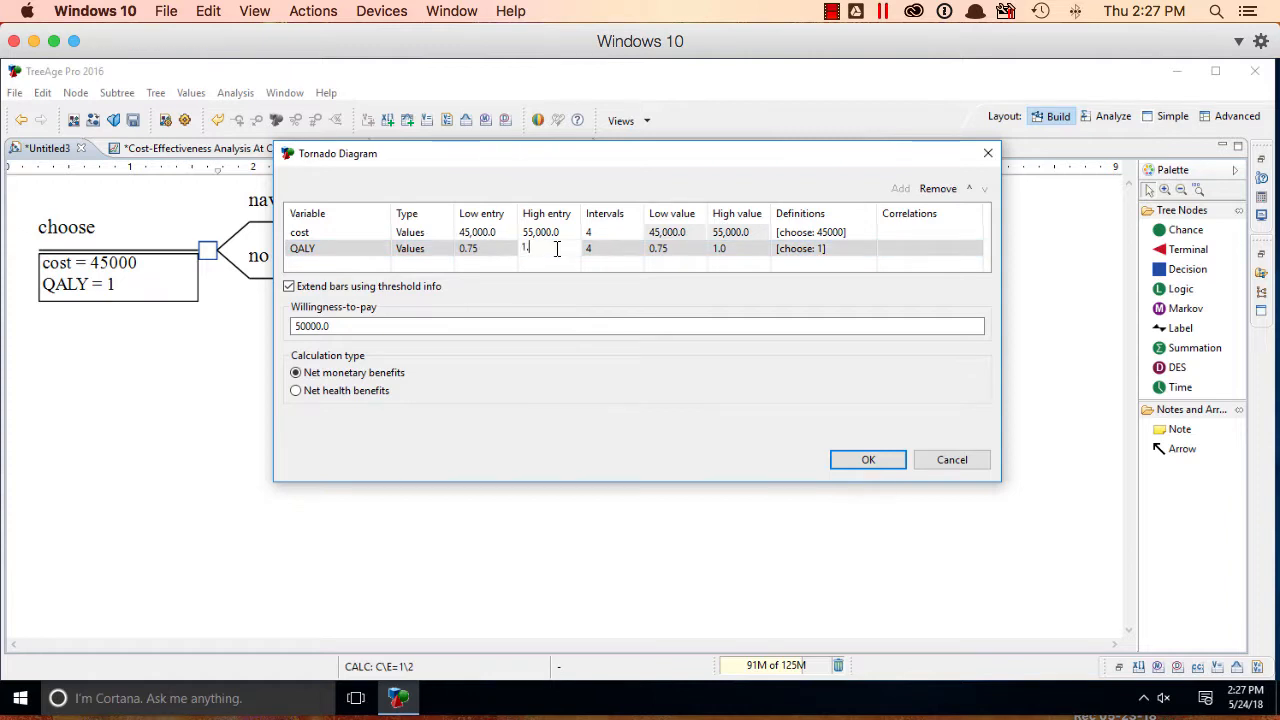
text(.25)
click(876, 465)
click(868, 461)
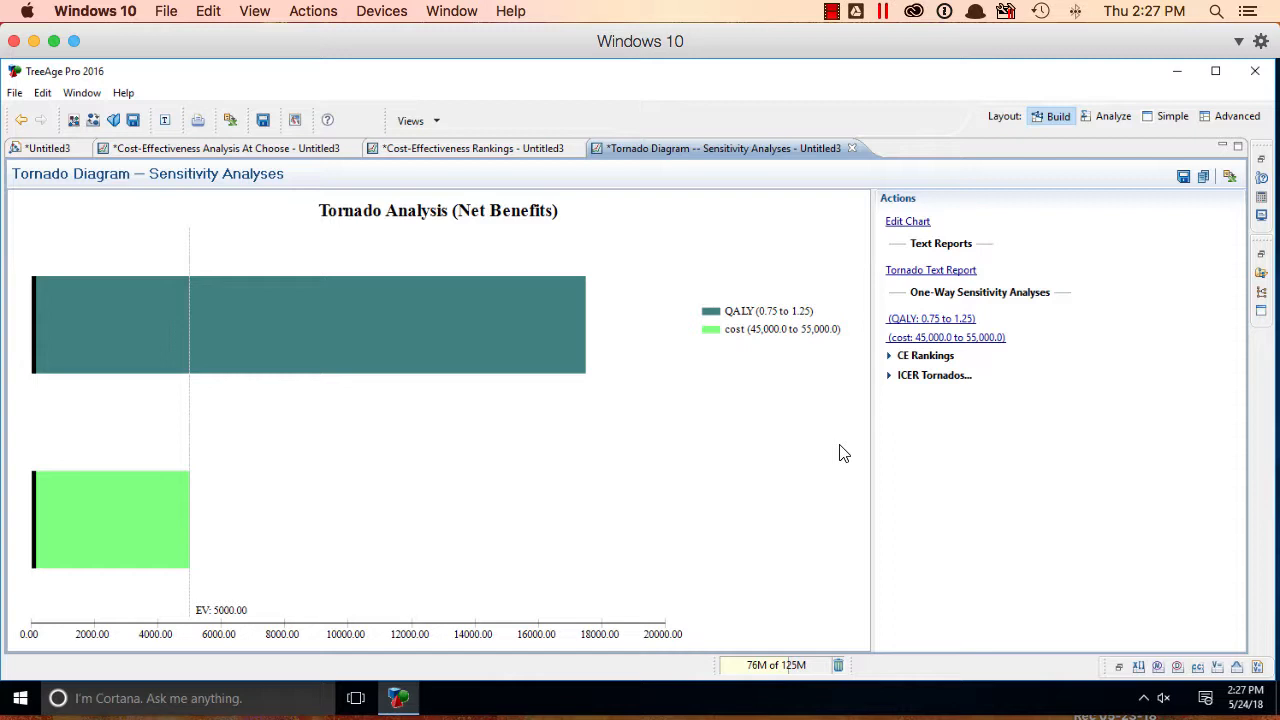
Display the ICER tornado diagram comparing navigator v. no navigator
click(940, 378)
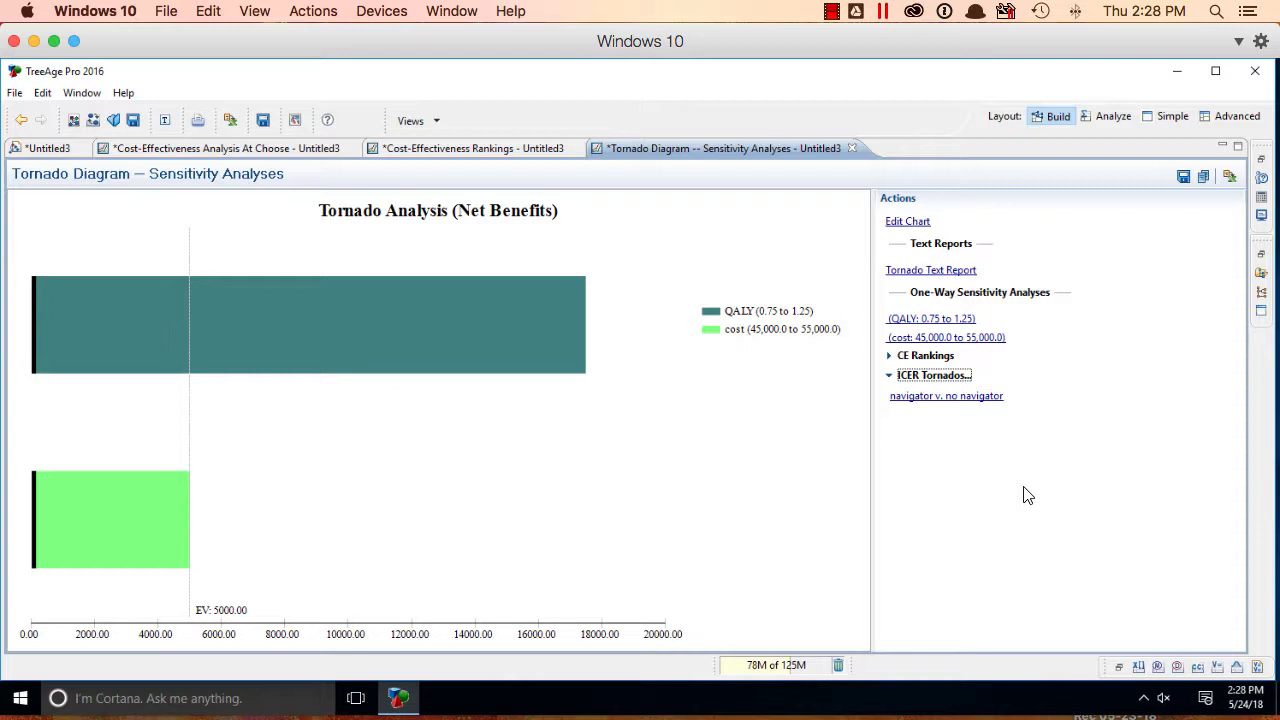
click(960, 400)
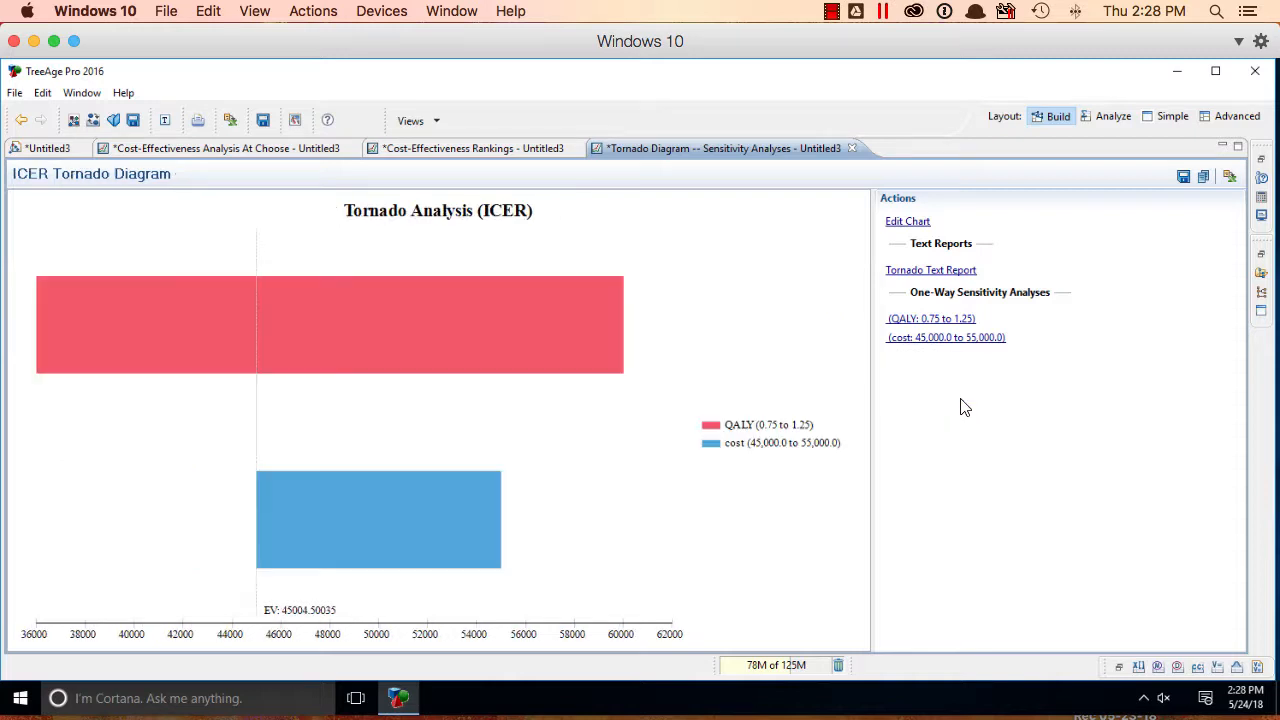